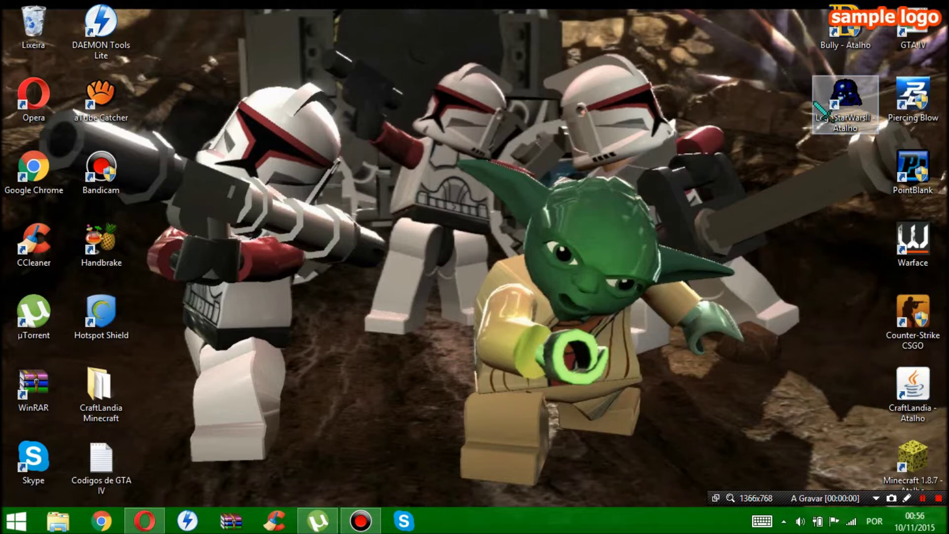
Switch to Opera and view the open µTorrent and WinRAR download pages.
left_click(144, 521)
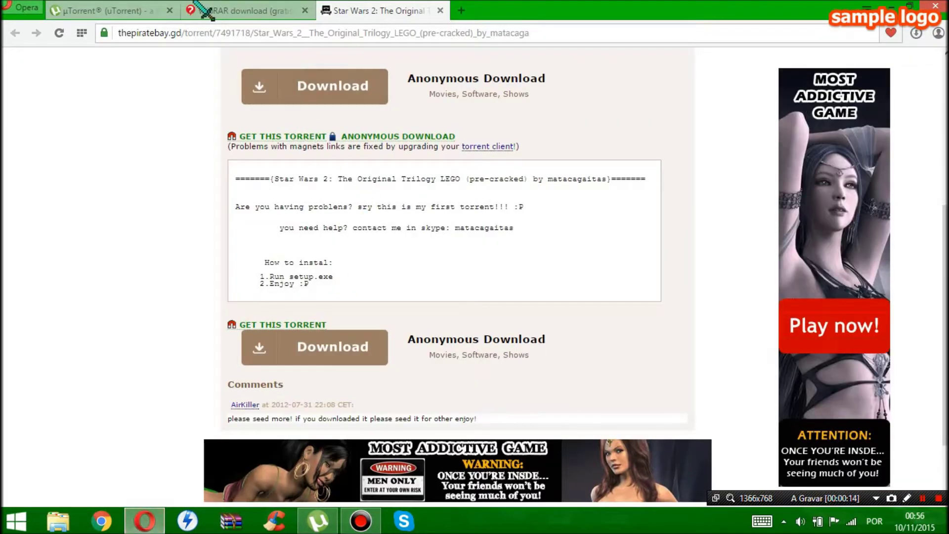
left_click(81, 11)
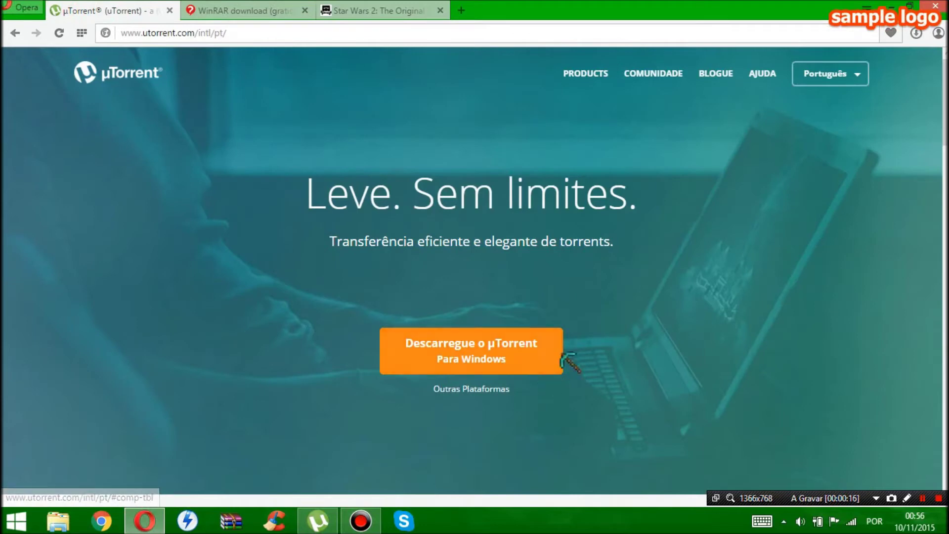
left_click(271, 14)
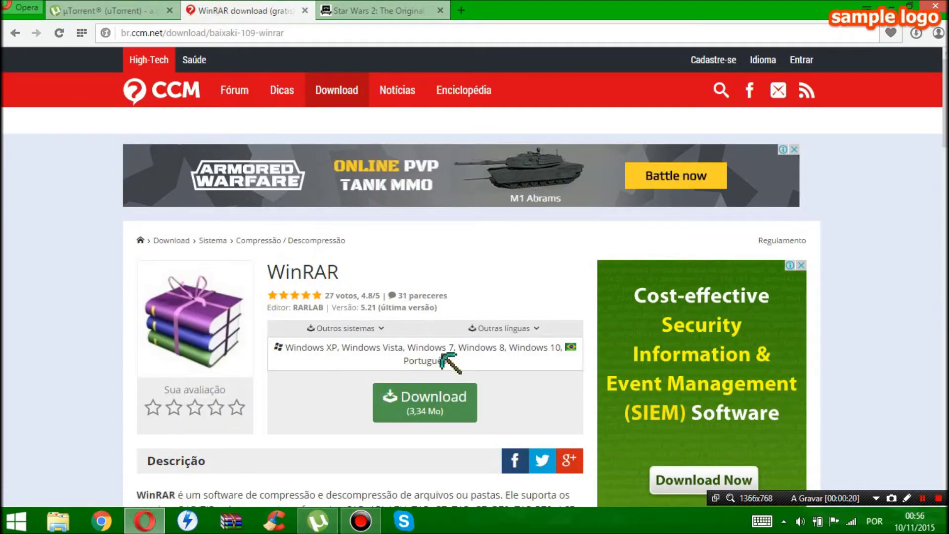
Examine the details, description and download links on the Star Wars 2: The Original Trilogy LEGO torrent page.
left_click(390, 12)
scroll(381, 270, "up", 1)
scroll(381, 269, "up", 4)
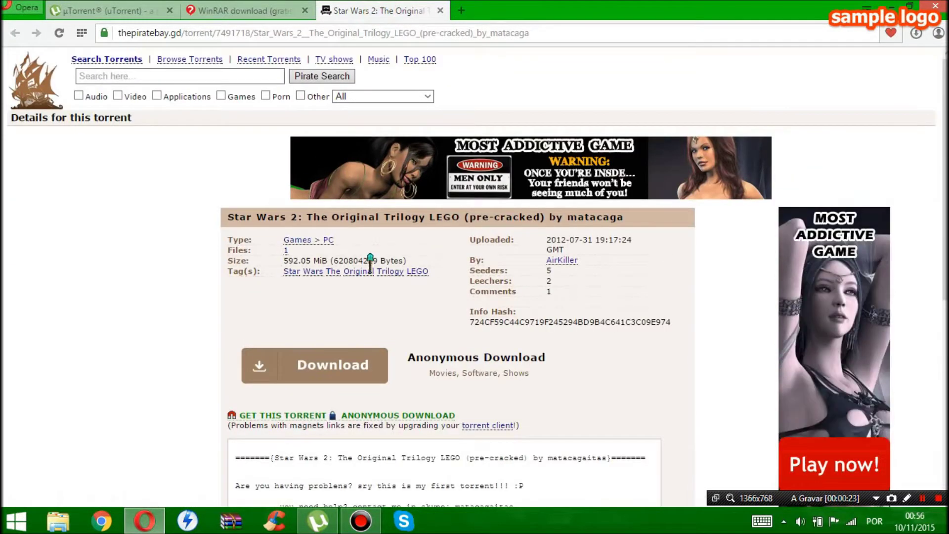
scroll(376, 270, "down", 7)
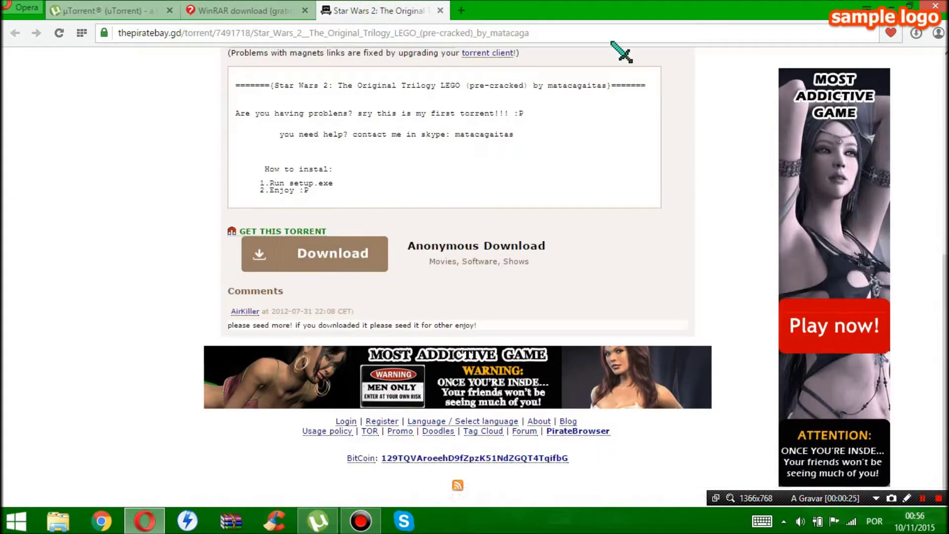
scroll(452, 178, "up", 1)
scroll(415, 178, "down", 1)
scroll(398, 174, "up", 5)
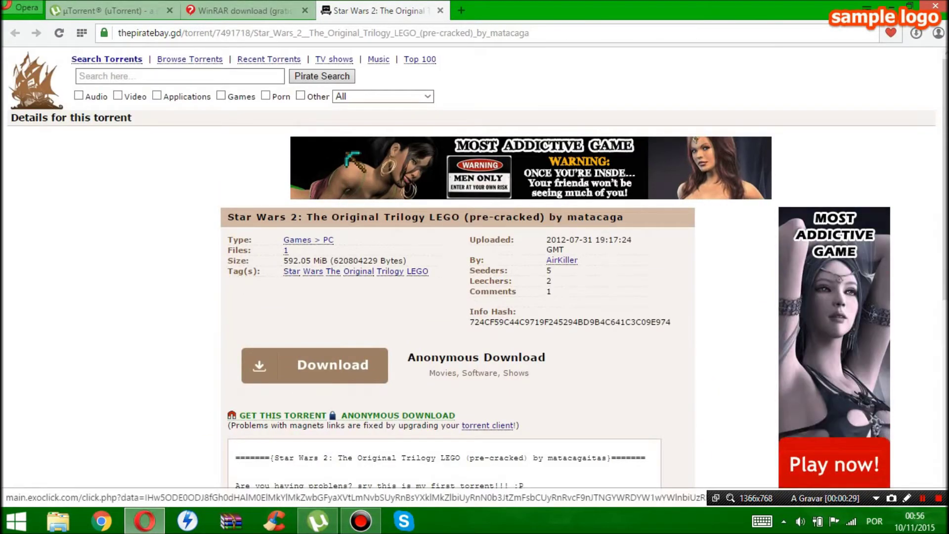
scroll(392, 137, "down", 5)
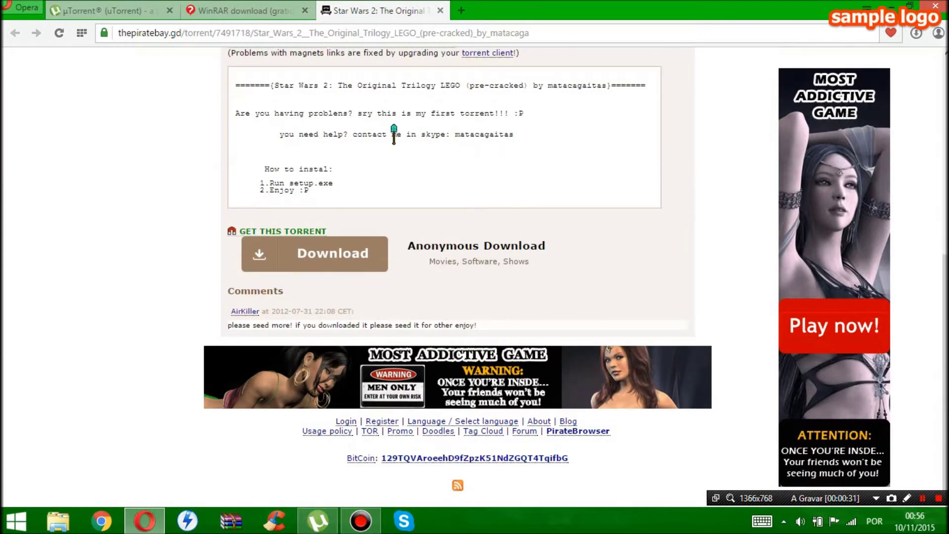
scroll(392, 137, "up", 5)
scroll(414, 160, "down", 5)
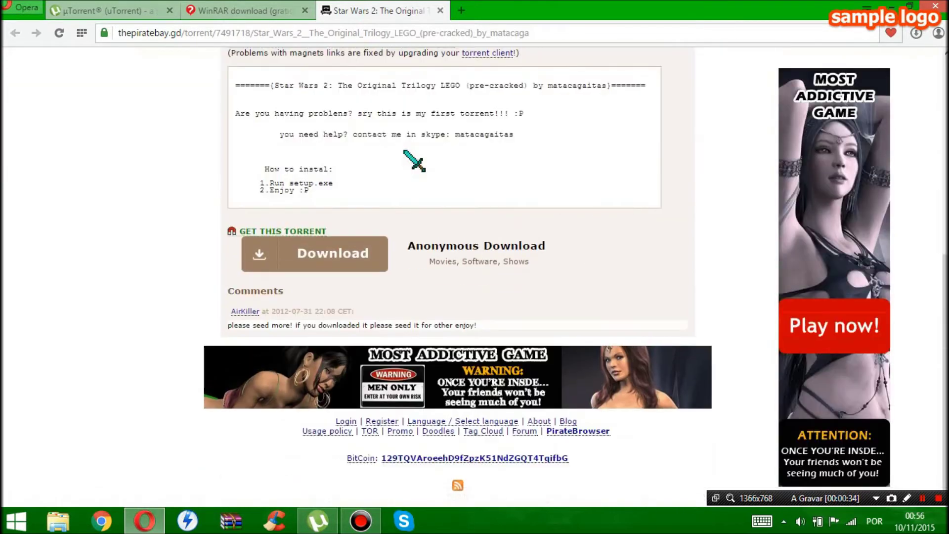
scroll(303, 215, "up", 4)
scroll(299, 198, "down", 4)
scroll(296, 250, "up", 4)
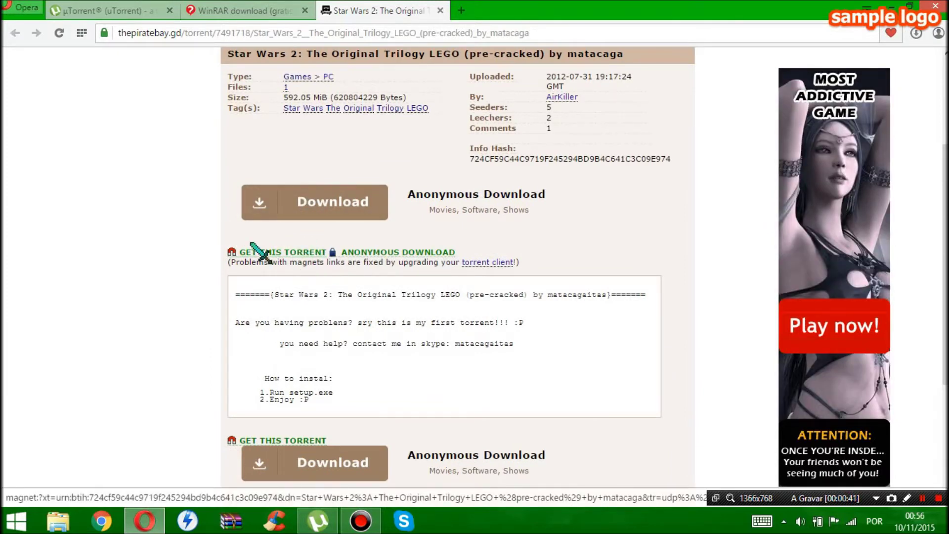
Send the Star Wars 2 LEGO torrent to µTorrent through its magnet link and decline loading trackers from it.
left_click(300, 251)
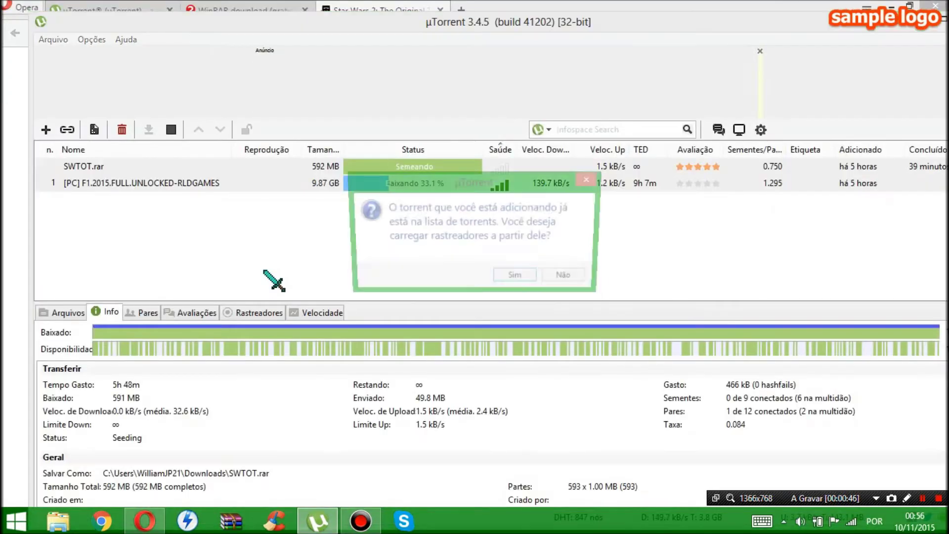
left_click(574, 279)
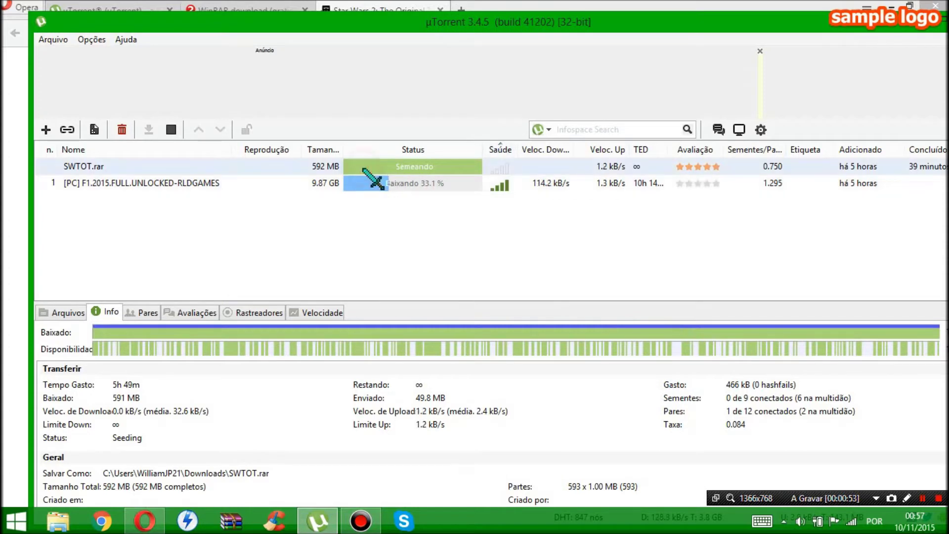
left_click(891, 7)
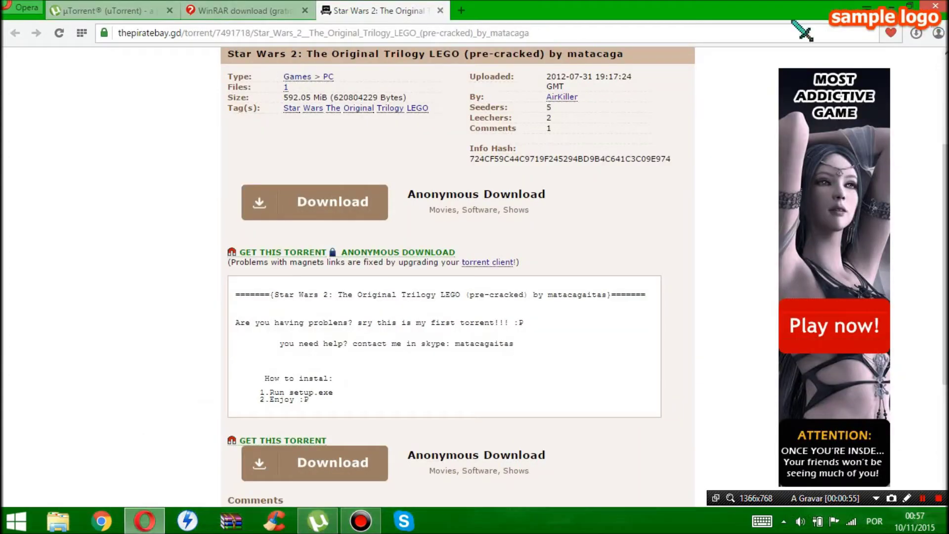
Open the completed SWTOT.rar download from the µTorrent list to view the archive, and close it.
left_click(318, 520)
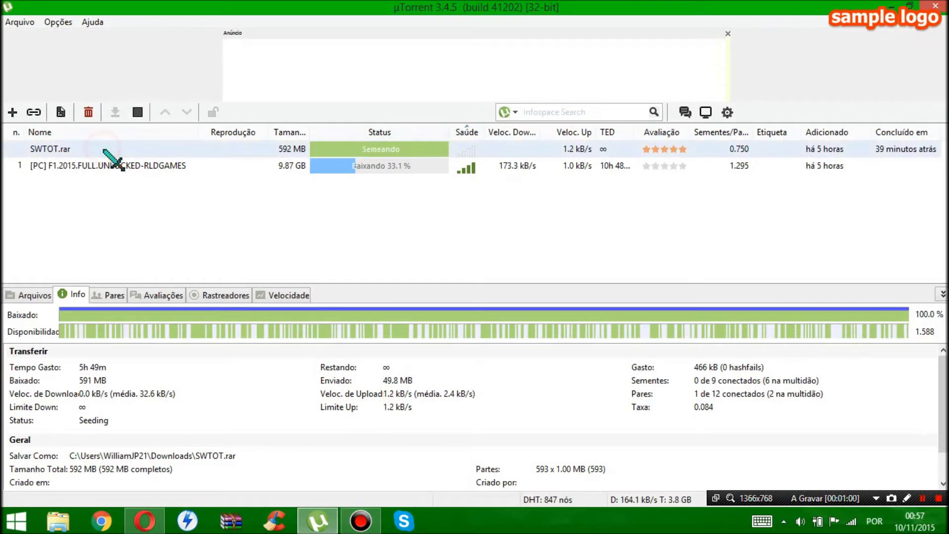
right_click(113, 150)
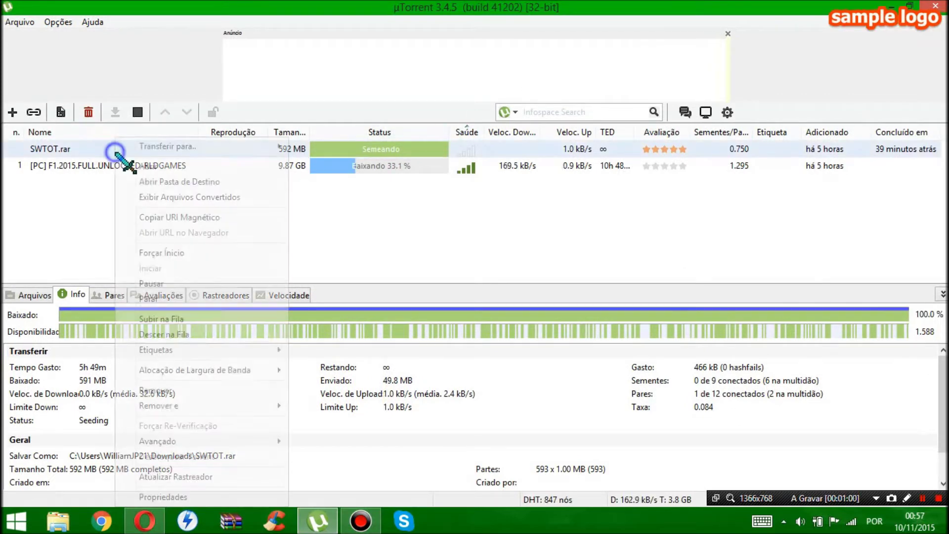
left_click(171, 170)
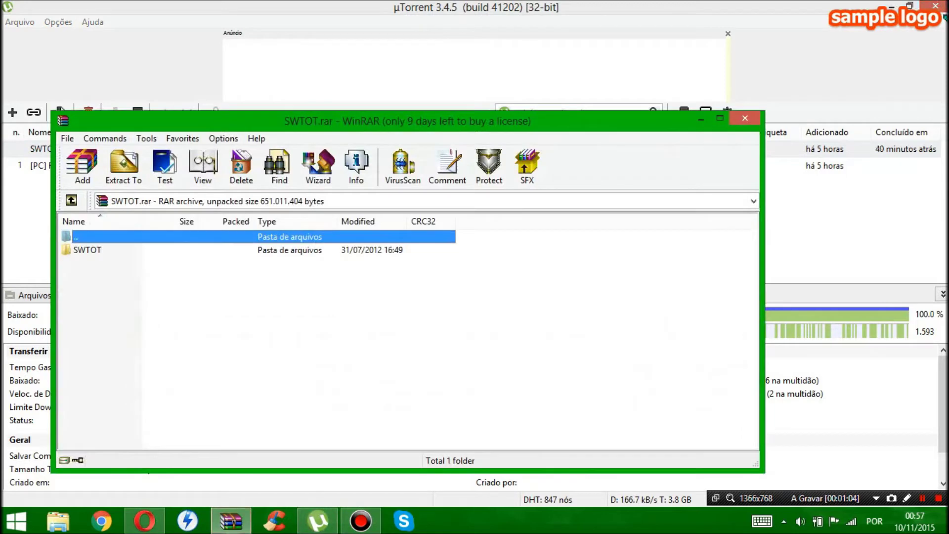
left_click(752, 116)
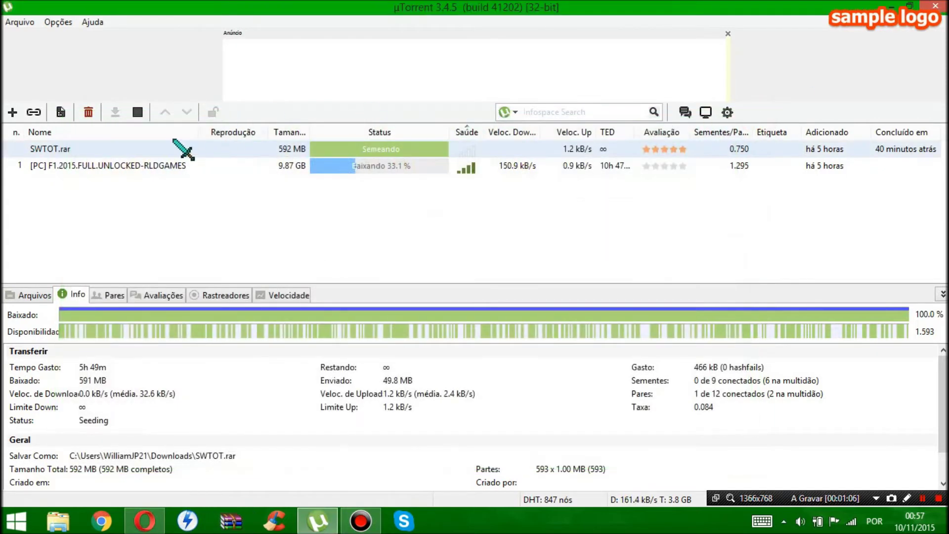
Reopen SWTOT.rar from µTorrent, examine the files inside its SWTOT folder, and close the archive.
right_click(149, 134)
left_click(84, 149)
right_click(78, 145)
left_click(105, 165)
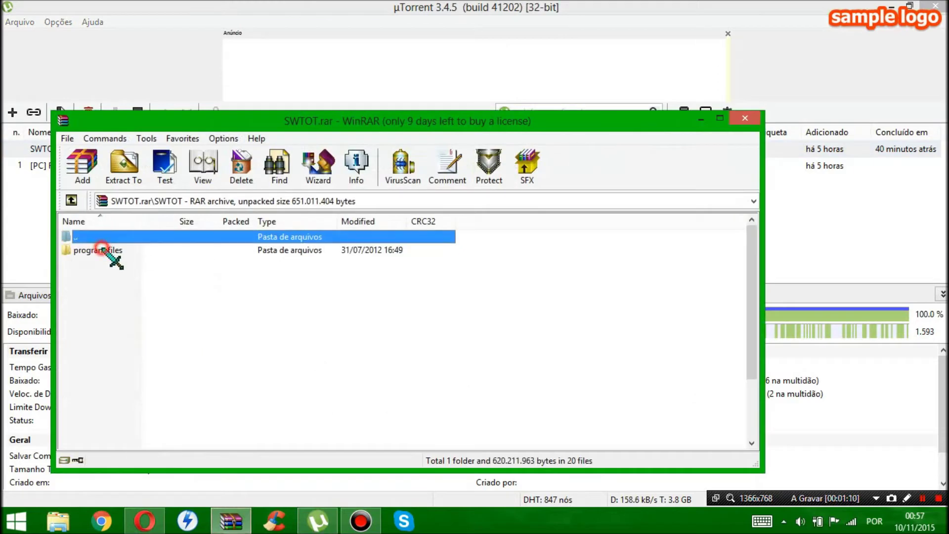
scroll(99, 293, "down", 2)
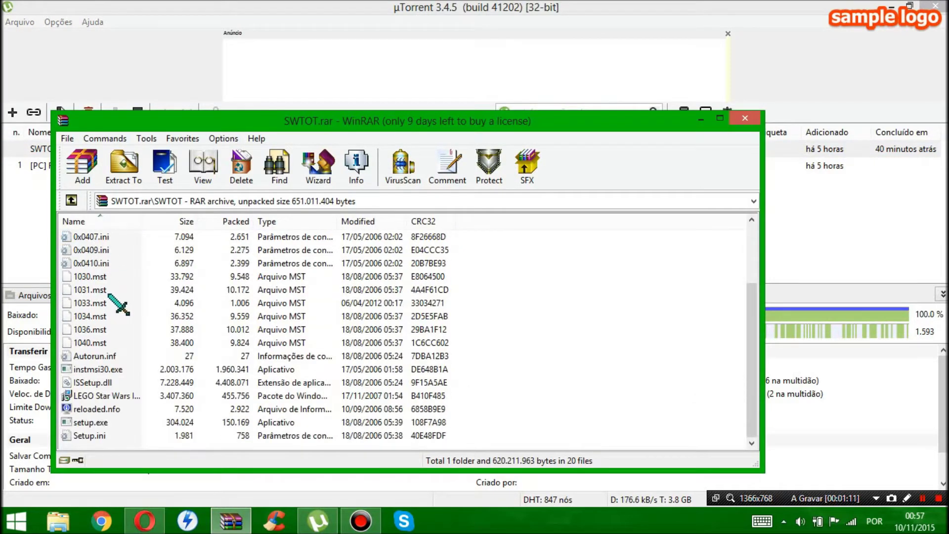
scroll(128, 383, "up", 2)
scroll(114, 346, "down", 2)
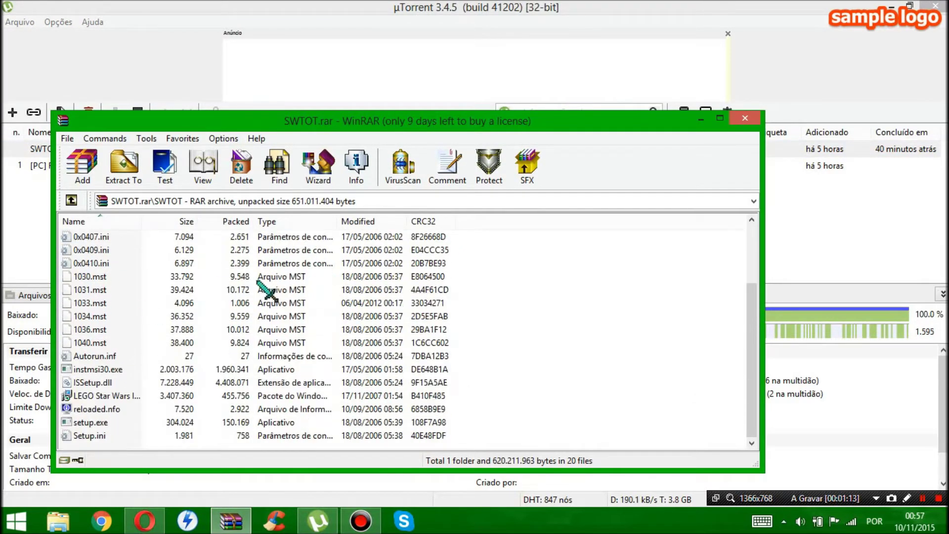
scroll(188, 299, "up", 2)
left_click(744, 123)
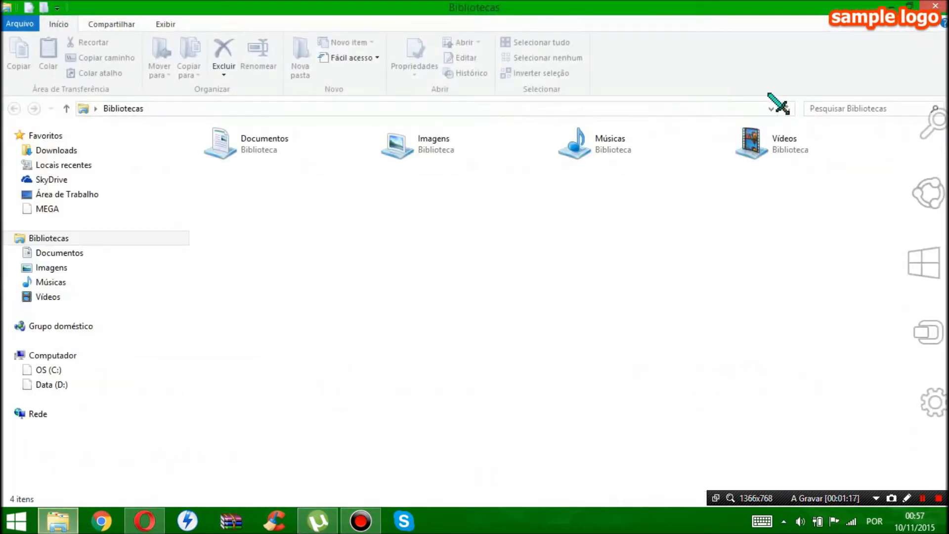
Remove the completed SWTOT.rar torrent from the µTorrent list.
left_click(892, 7)
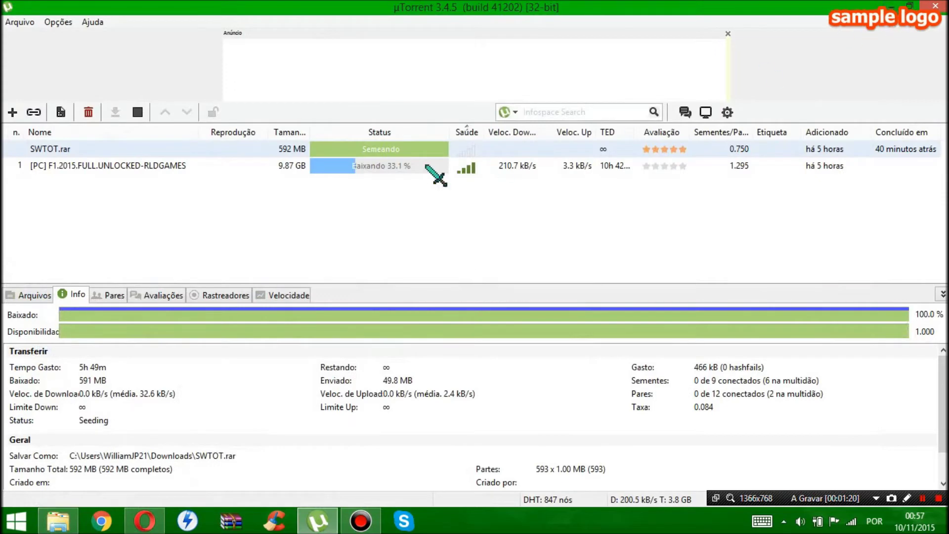
right_click(83, 143)
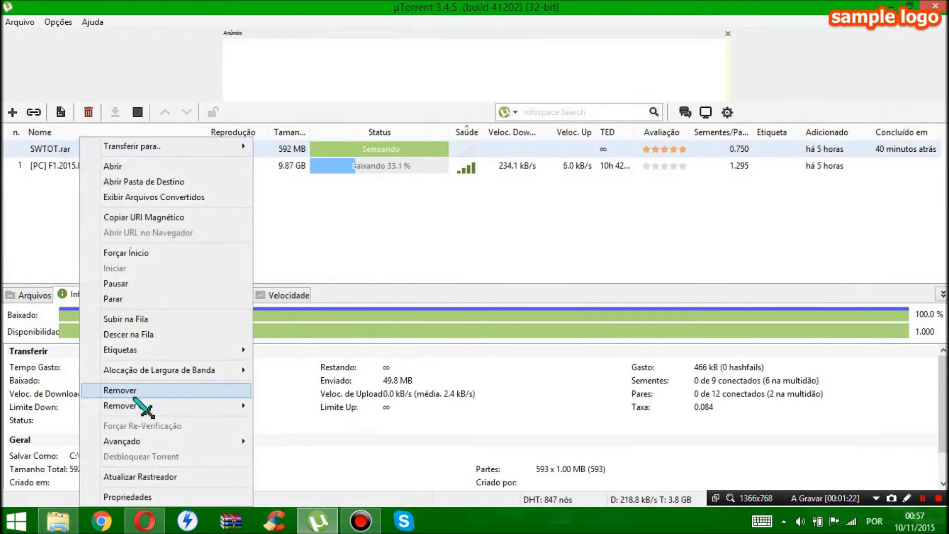
left_click(137, 391)
Extract the SWTOT archive in the Downloads folder with the Extract files command, keeping the suggested settings.
mouse_move(948, 1)
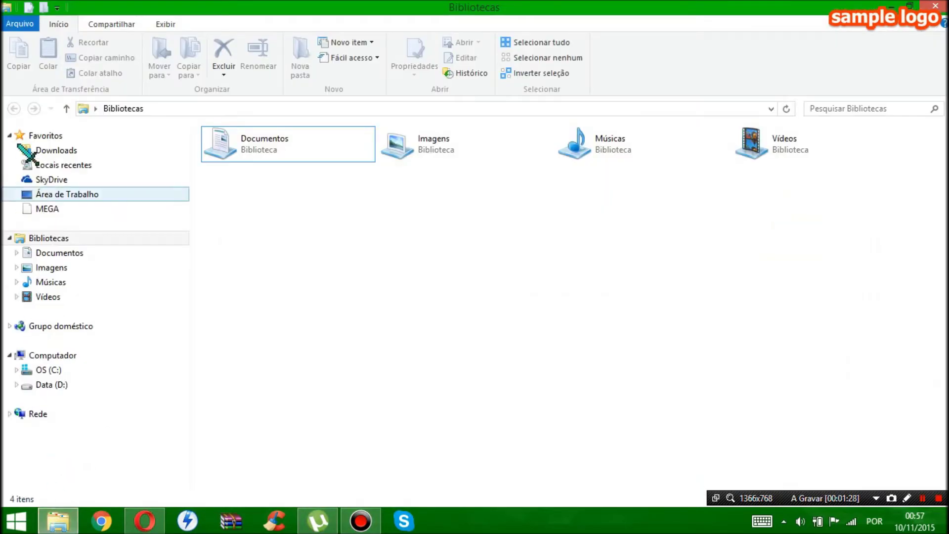
left_click(22, 150)
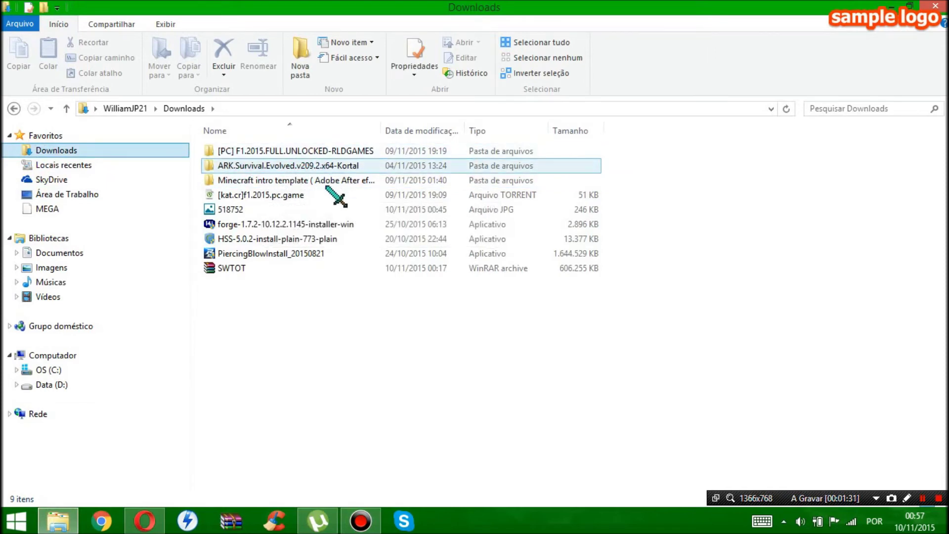
right_click(239, 272)
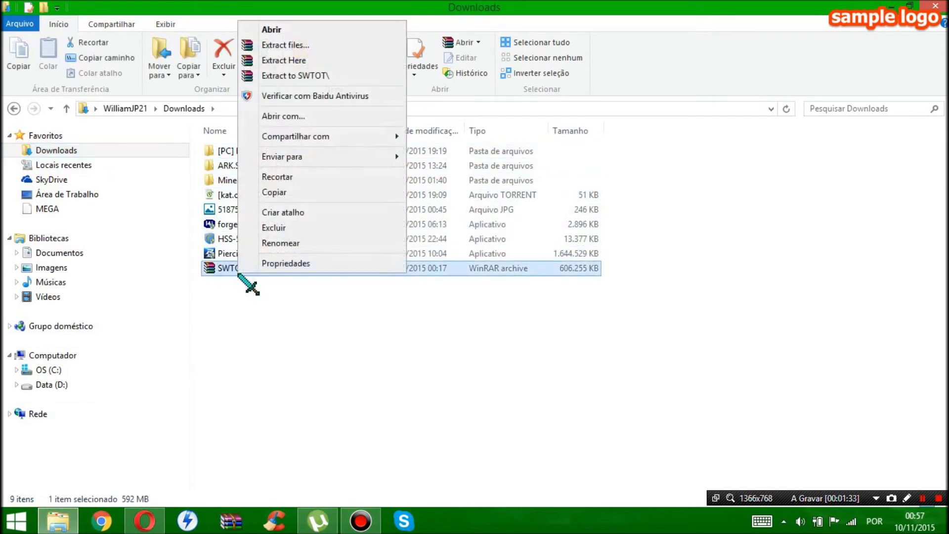
left_click(313, 311)
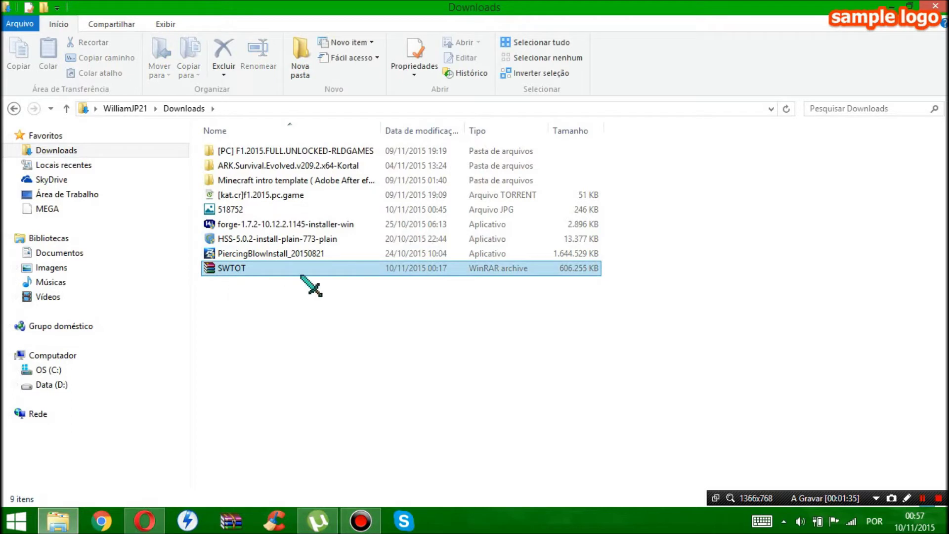
left_click(256, 268)
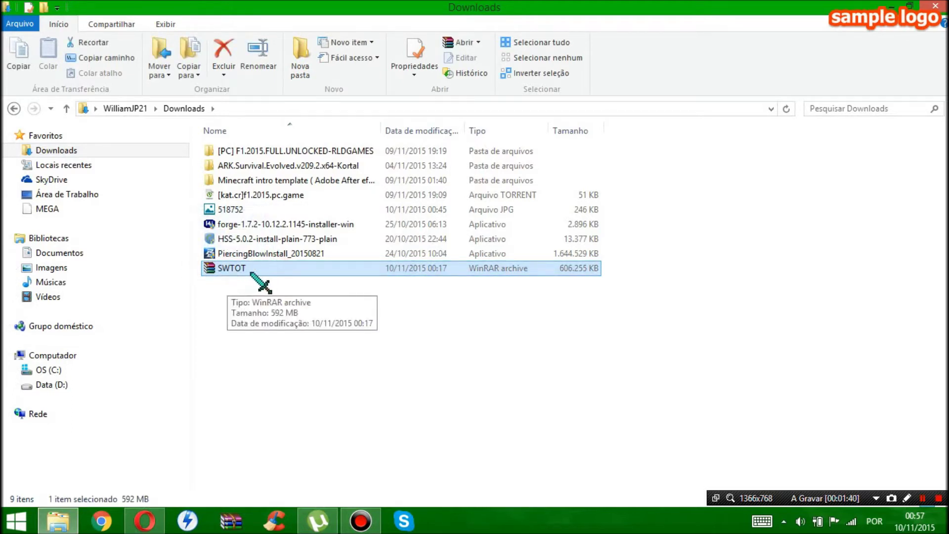
right_click(232, 264)
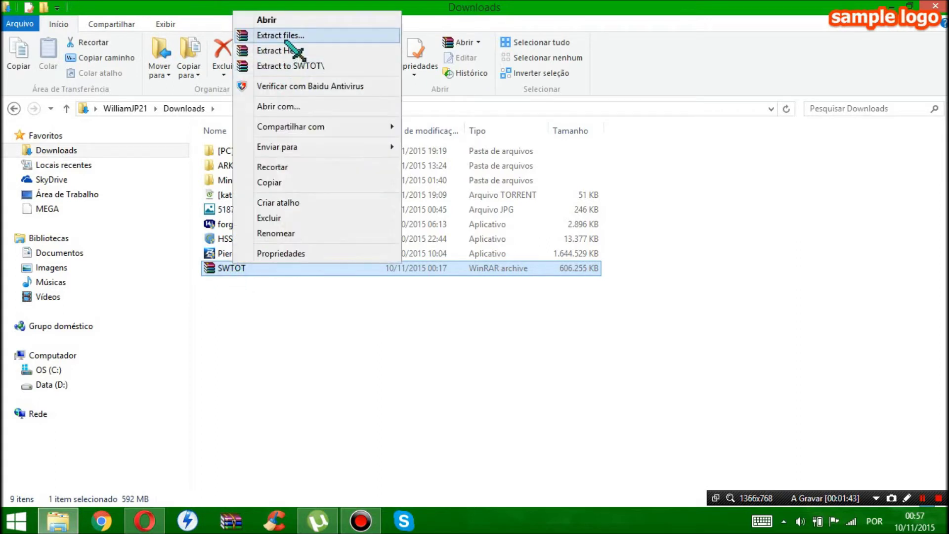
left_click(282, 38)
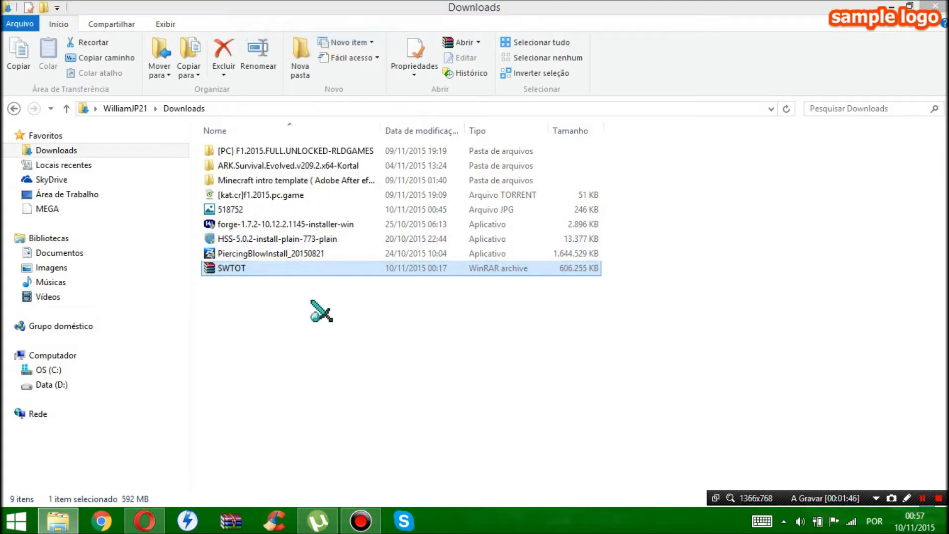
left_click(513, 403)
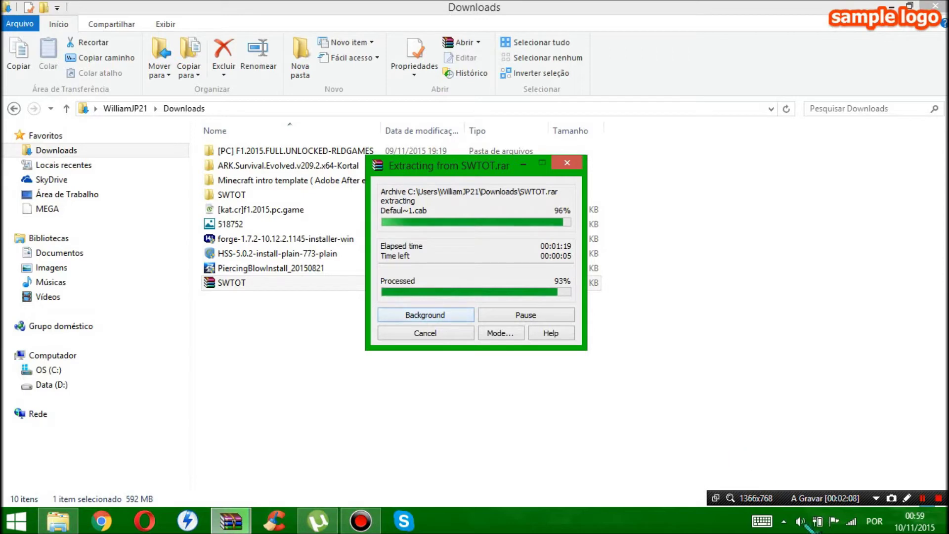
left_click(783, 521)
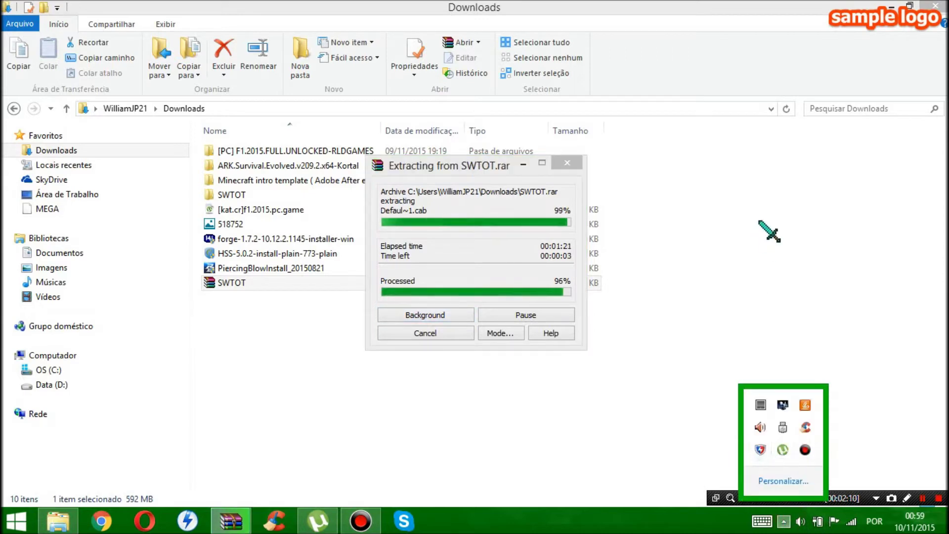
left_click(759, 220)
left_click(230, 520)
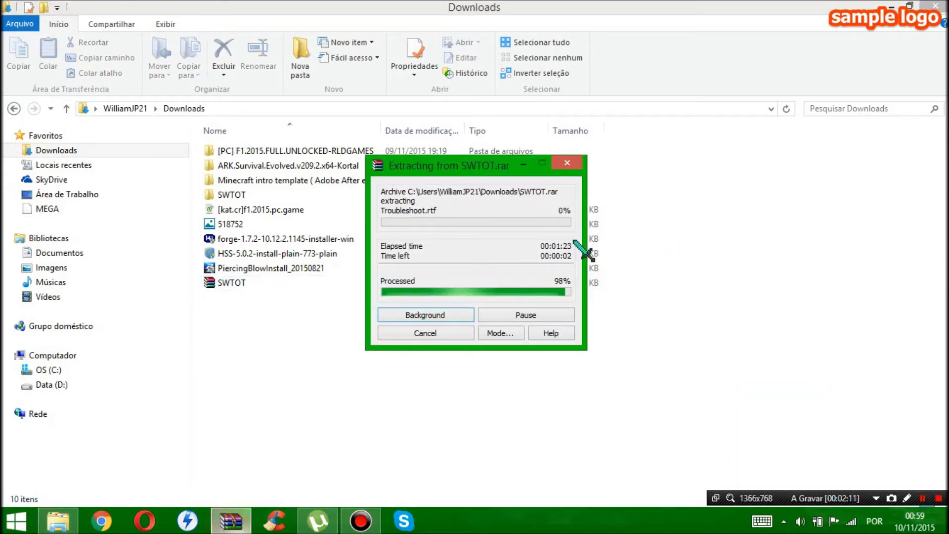
left_click(783, 522)
left_click(784, 523)
Scan the SWTOT archive with Baidu Antivirus and minimize the Downloads window.
left_click(225, 282)
right_click(226, 283)
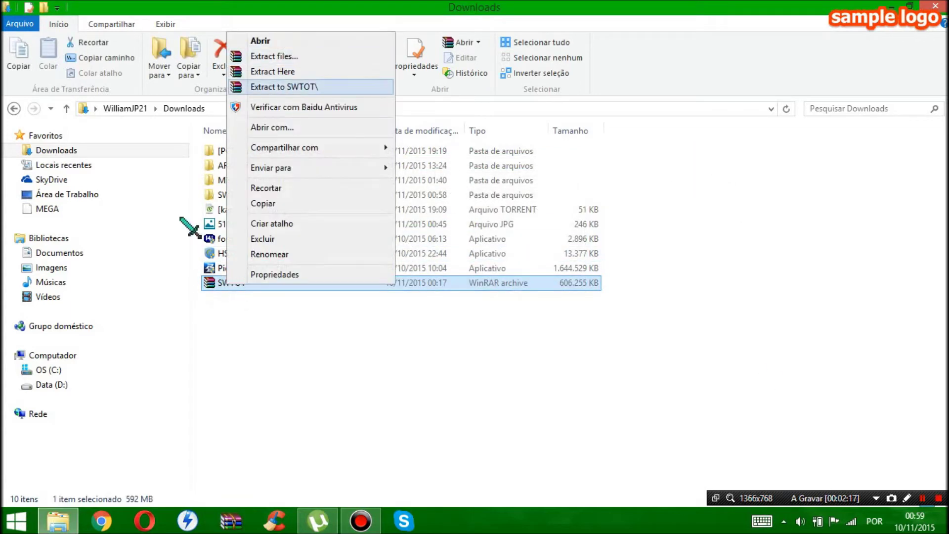
left_click(270, 108)
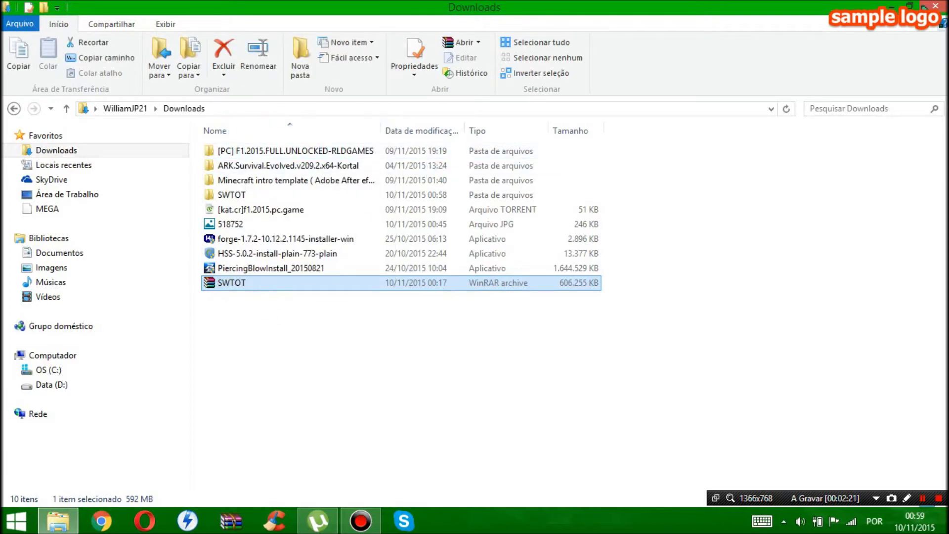
left_click(890, 6)
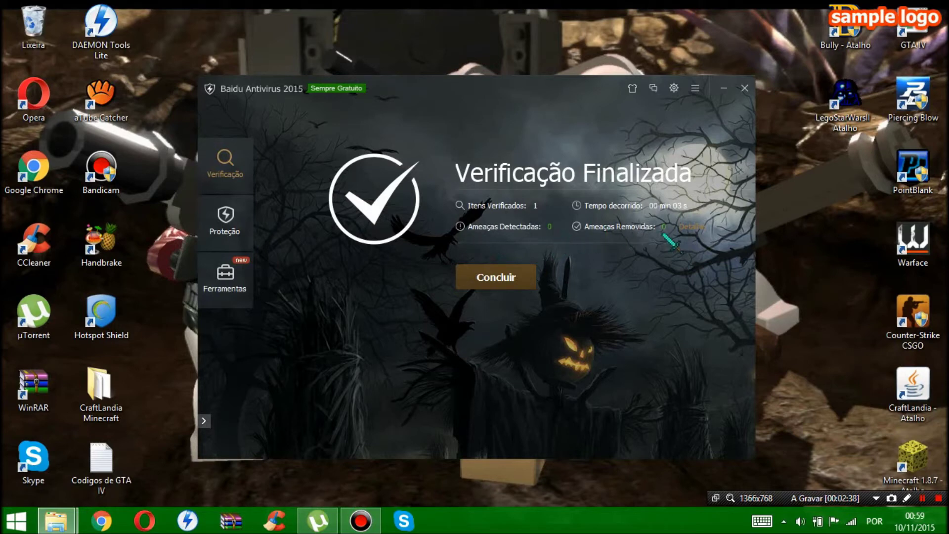
Dismiss the finished scan report and close Baidu Antivirus.
left_click(509, 280)
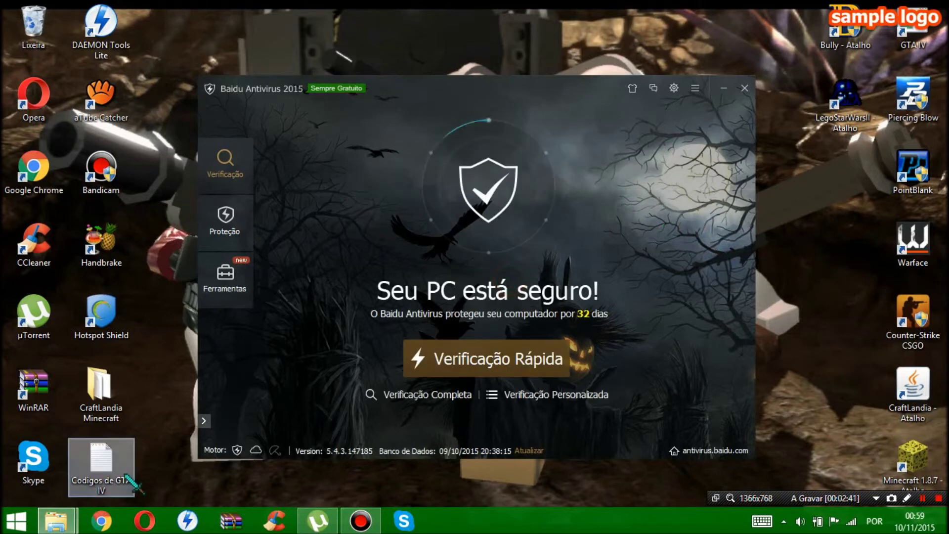
left_click(743, 88)
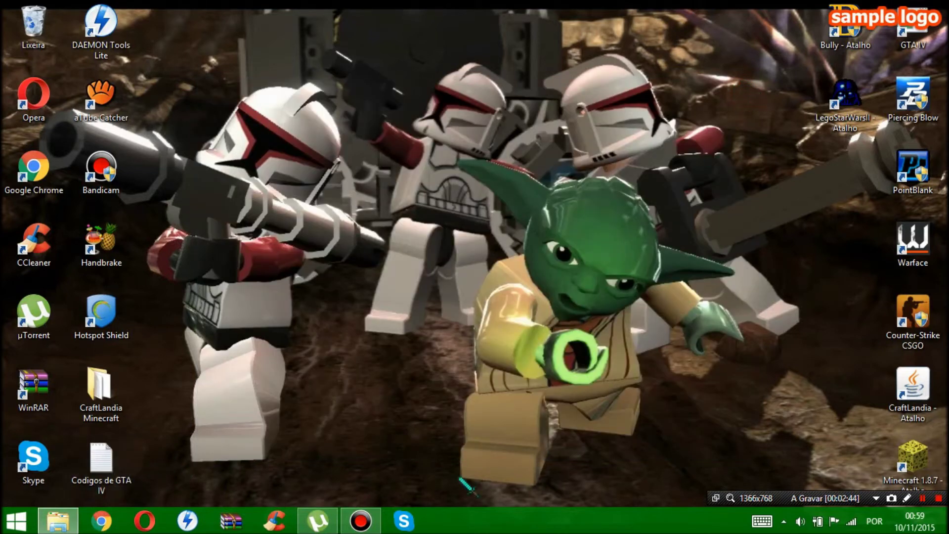
Reopen Baidu Antivirus, change its skin from the theme gallery to Speed, and close the program.
left_click(784, 519)
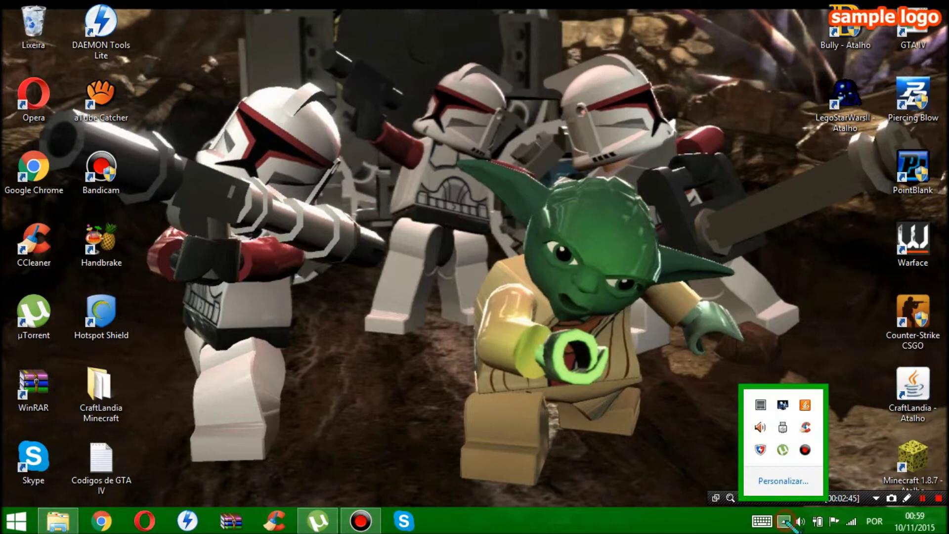
left_click(760, 450)
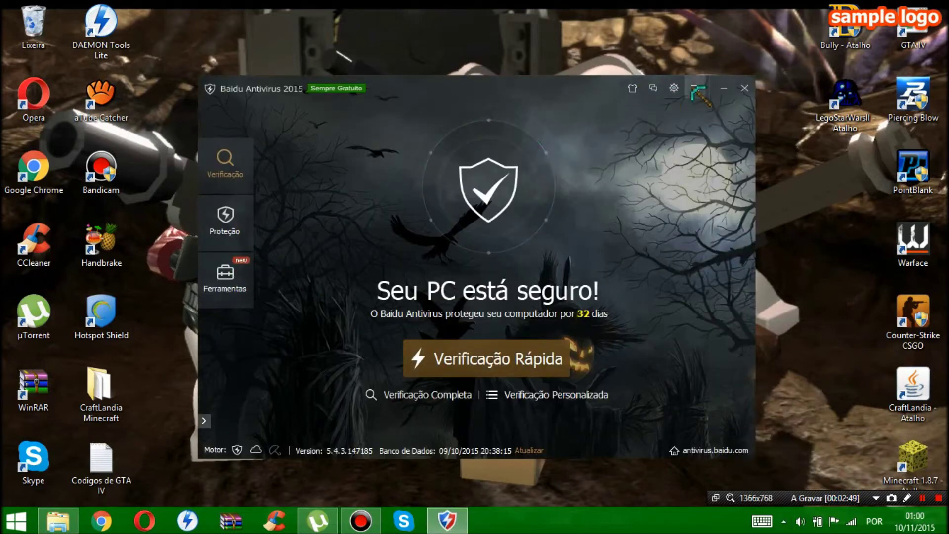
left_click(630, 88)
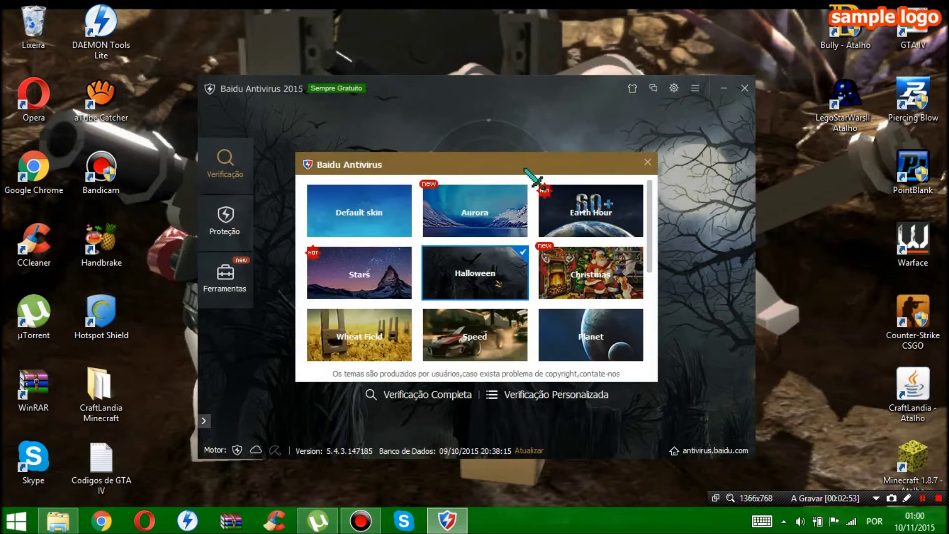
scroll(526, 279, "down", 3)
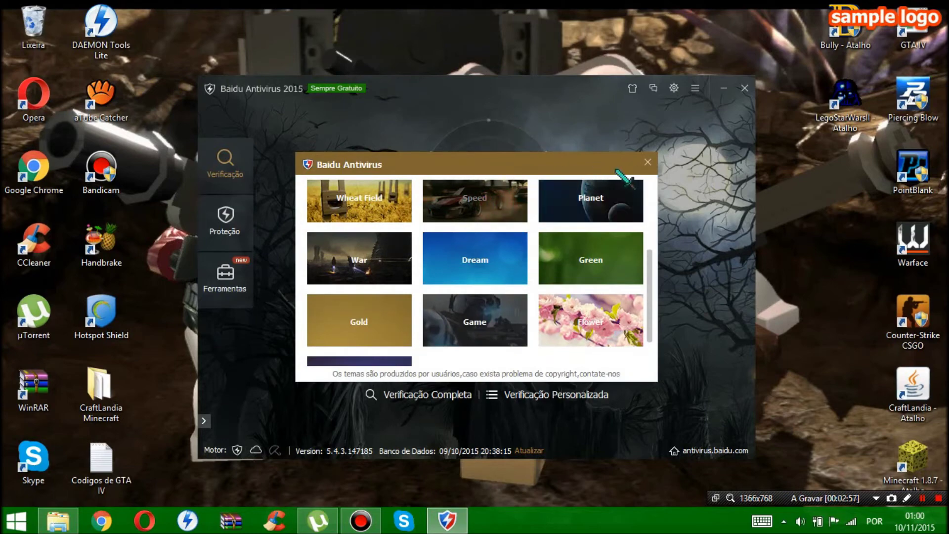
left_click(647, 163)
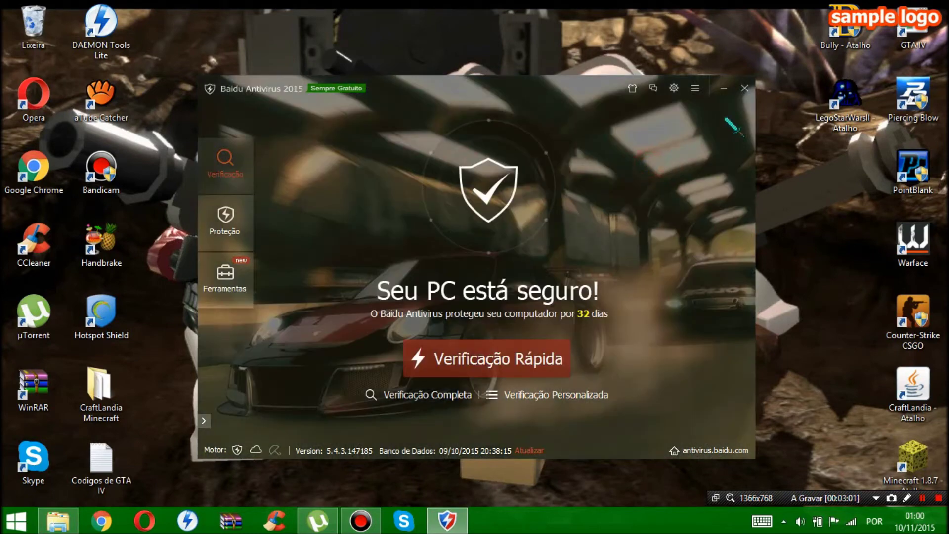
left_click(718, 89)
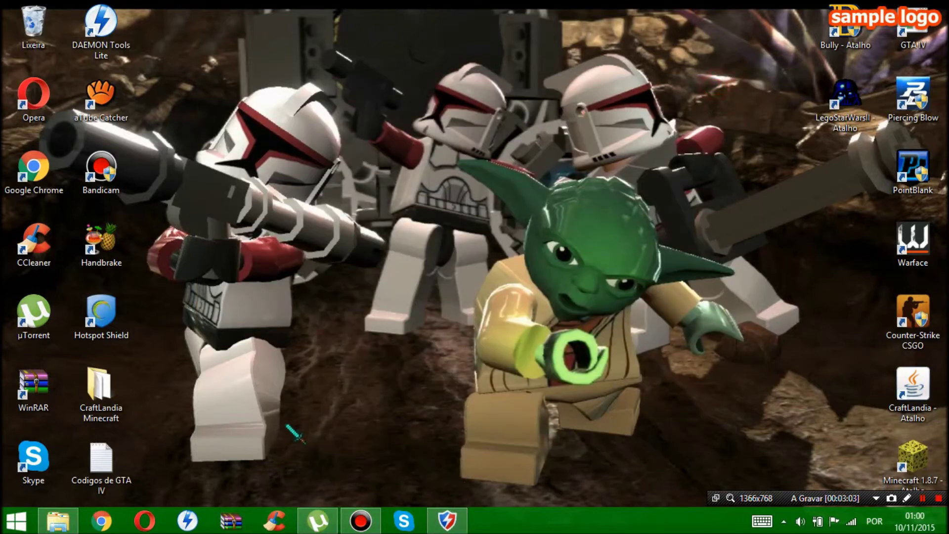
right_click(446, 520)
left_click(390, 499)
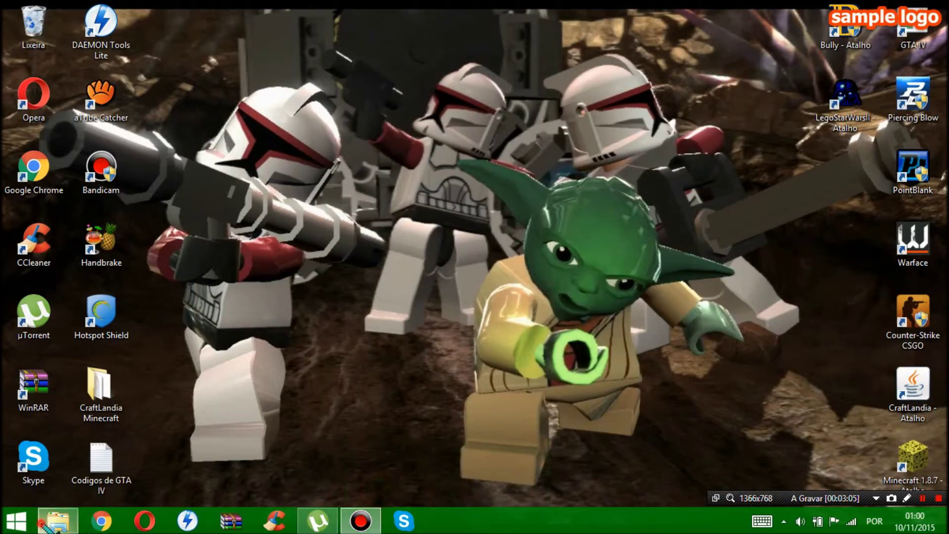
Open the extracted SWTOT folder in Downloads and go into its inner SWTOT folder.
left_click(58, 520)
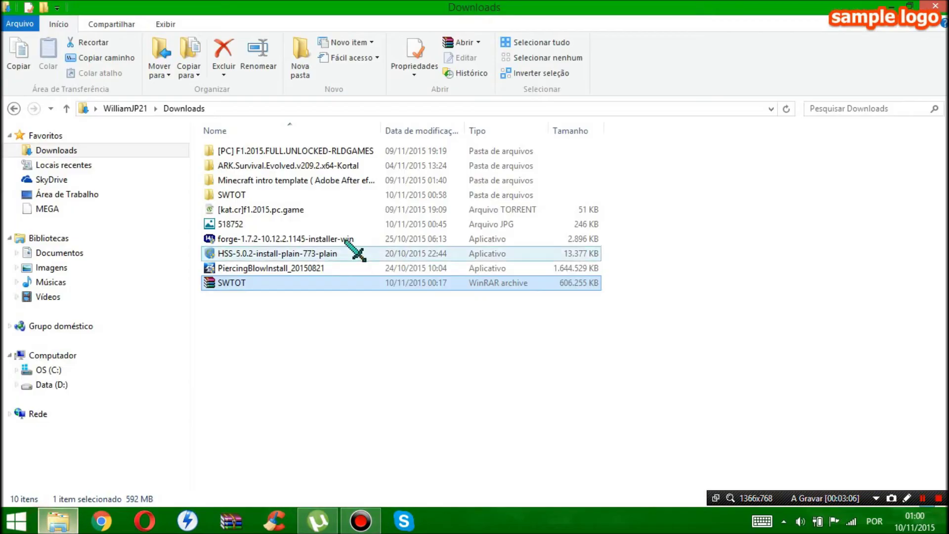
left_click(255, 195)
double_click(254, 194)
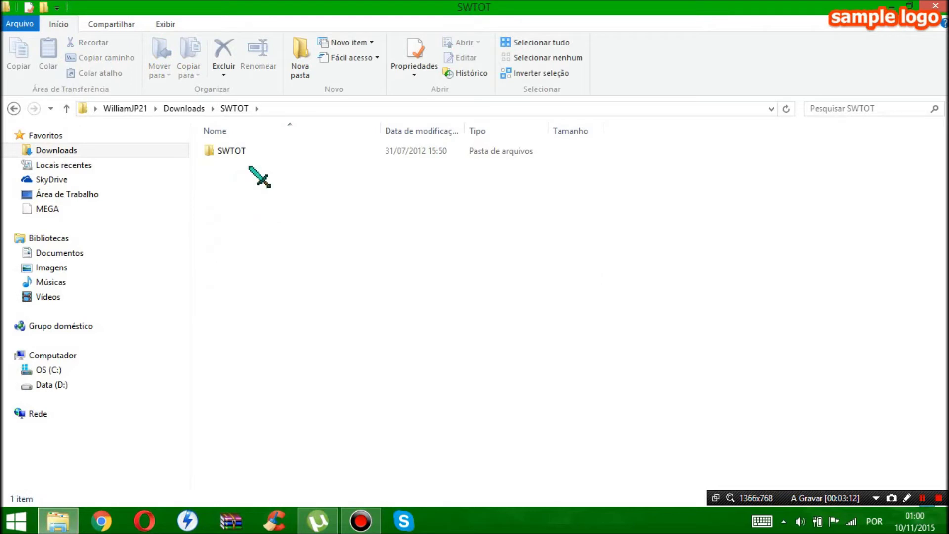
double_click(240, 149)
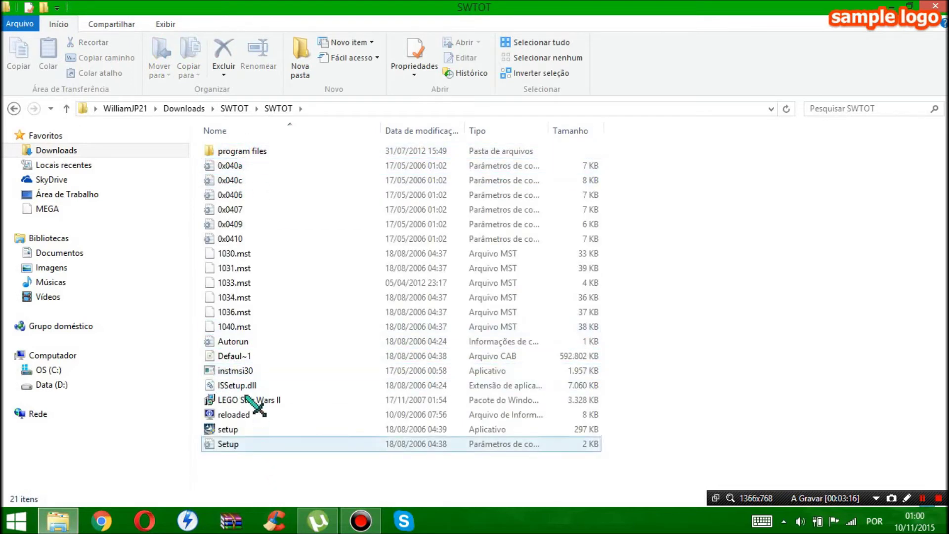
Examine the language folders and game executables in program files > LucasArts > Lego Star Wars II, and return to the inner SWTOT folder.
double_click(242, 150)
double_click(242, 151)
double_click(242, 150)
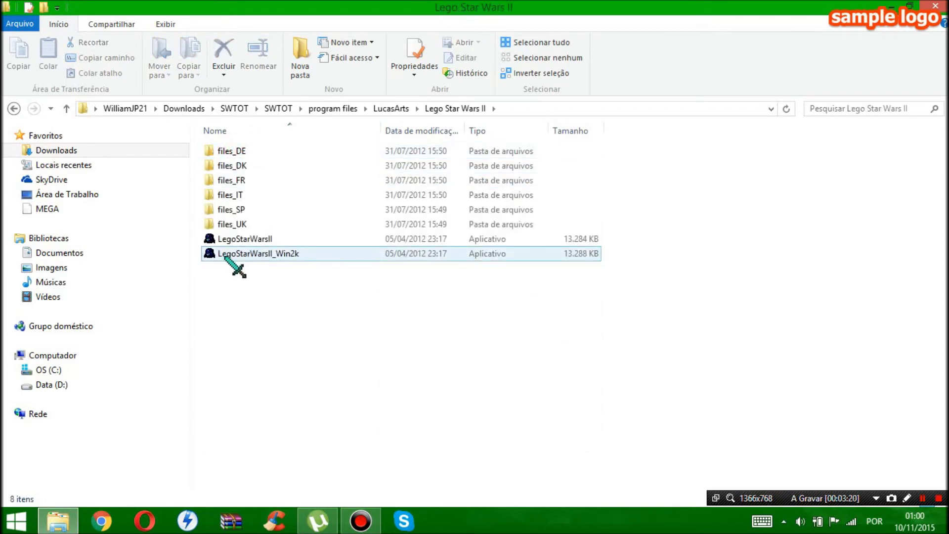
left_click(250, 166)
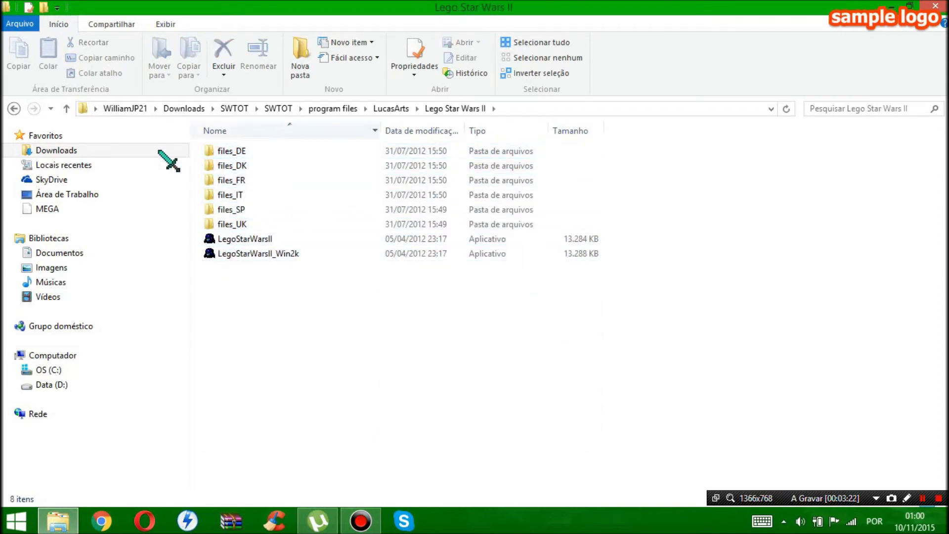
key("Down")
key("Down")
key("Down")
key("Down")
key("Down")
key("Down")
key("Up")
key("Up")
key("Up")
key("Up")
key("Up")
key("Up")
key("Up")
key("Down")
key("Down")
key("Down")
key("Down")
key("Down")
key("Down")
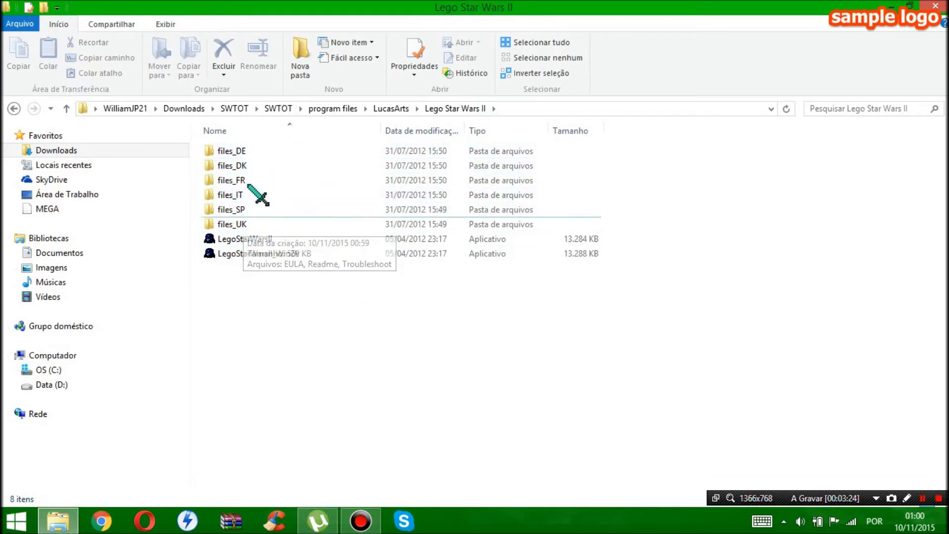
left_click(13, 108)
left_click(14, 108)
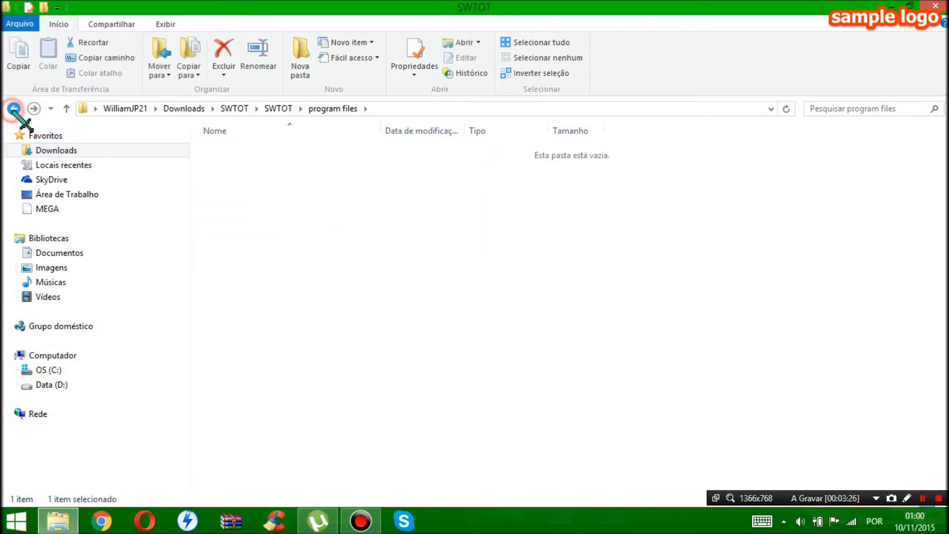
left_click(14, 108)
Run the setup application and start the installer with Inglês (Estados Unidos) as its language.
right_click(238, 430)
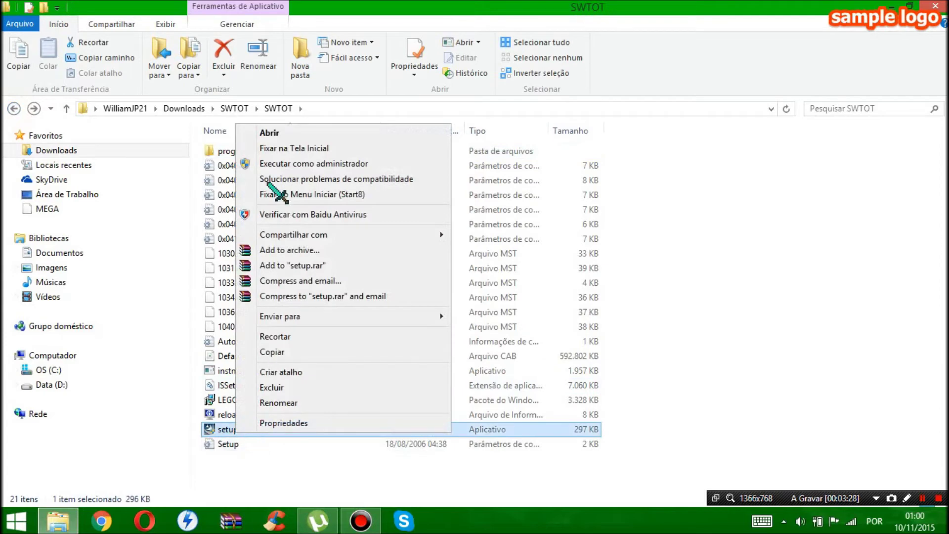
left_click(326, 134)
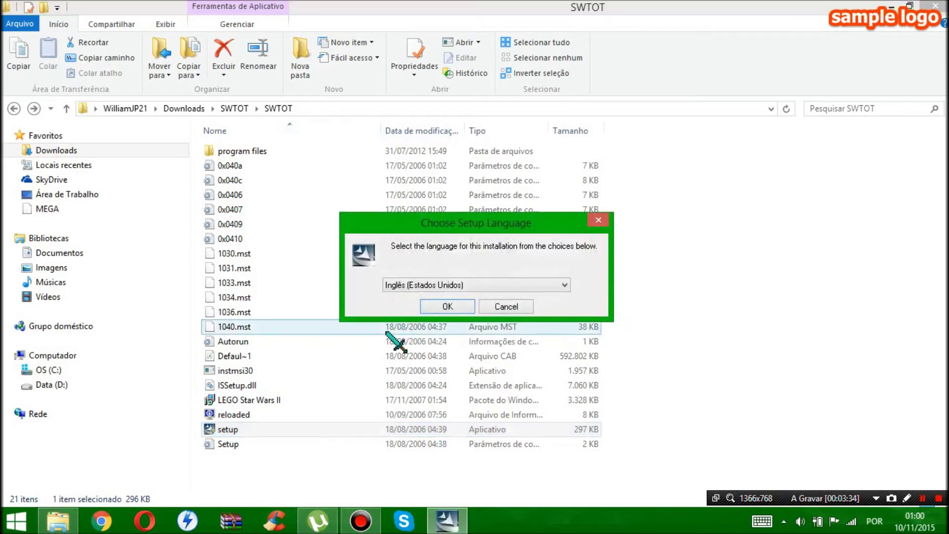
left_click(464, 286)
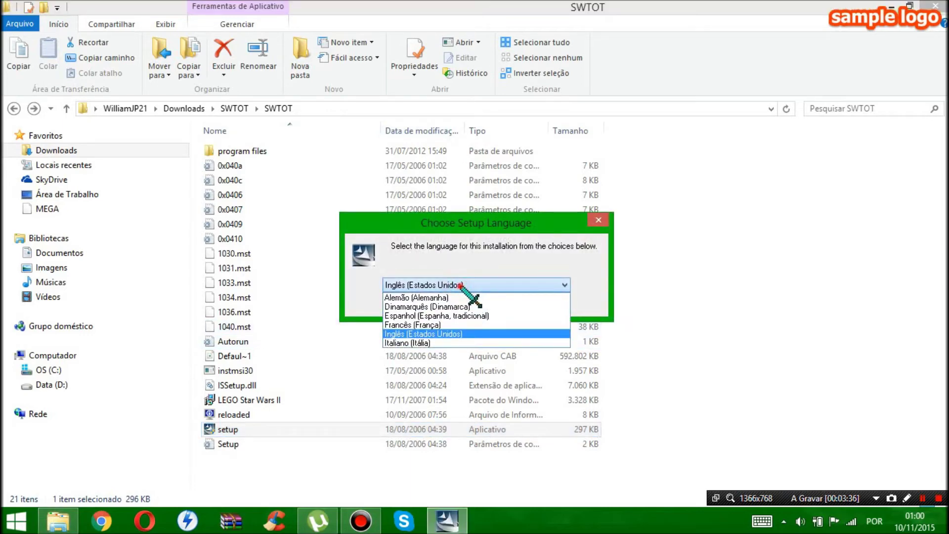
left_click(459, 285)
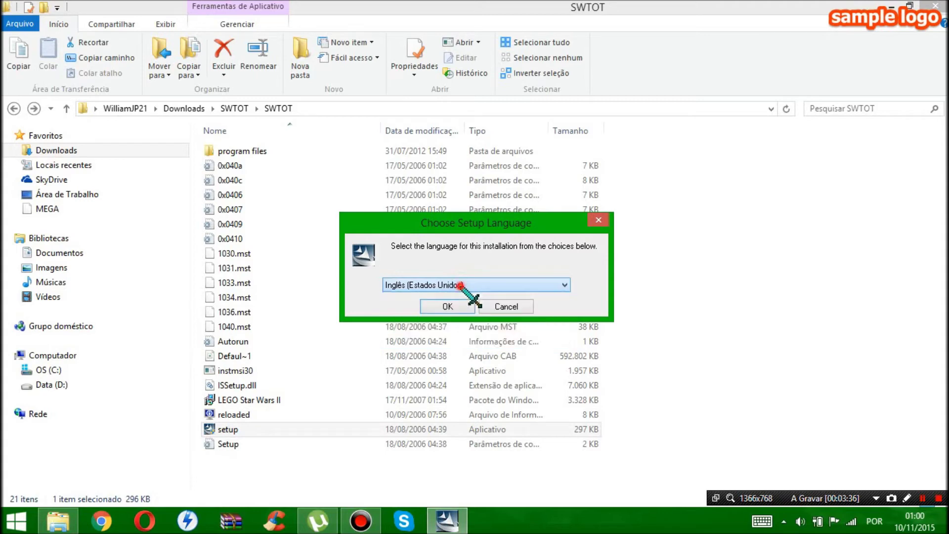
left_click(447, 306)
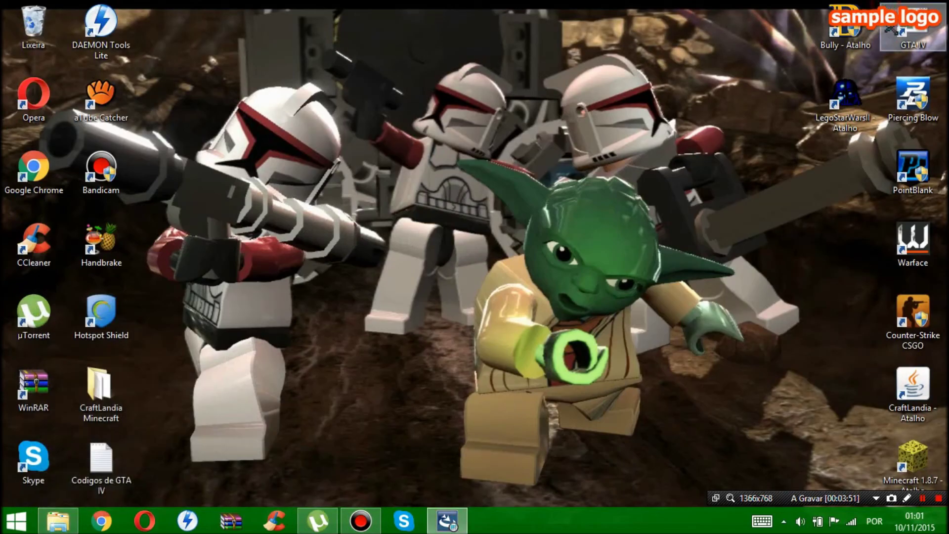
left_click_drag(781, 129, 436, 375)
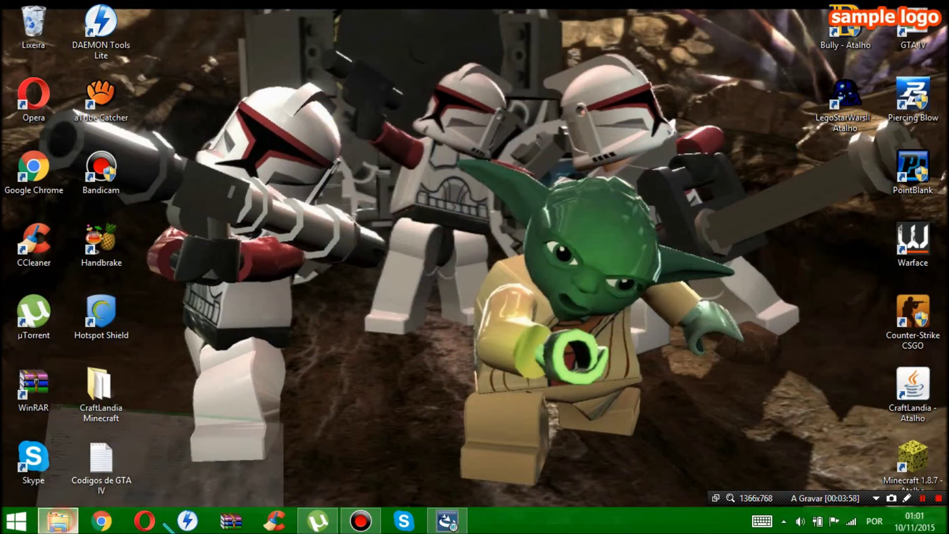
left_click(58, 520)
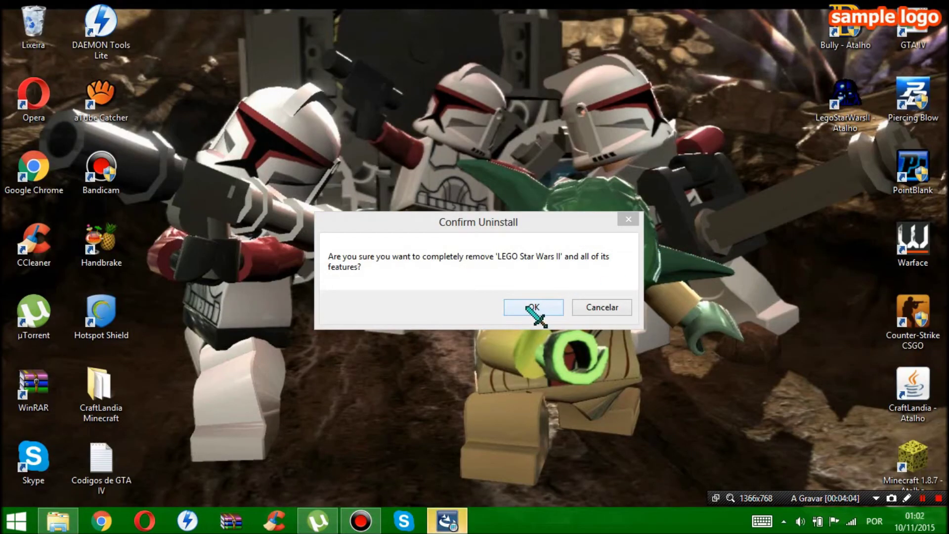
left_click(514, 282)
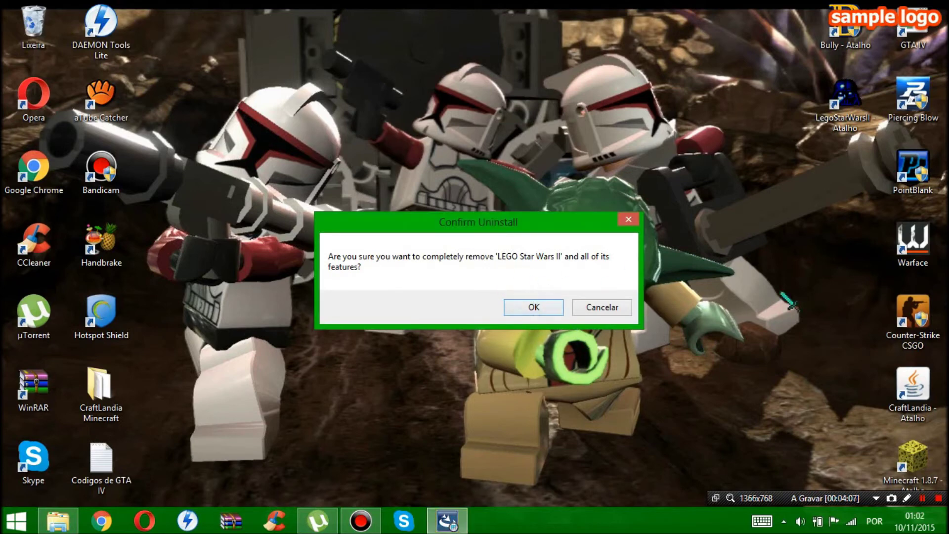
Move the LegoStarWarsII shortcut one column further away from the Piercing Blow shortcut on the desktop.
left_click_drag(841, 124, 774, 126)
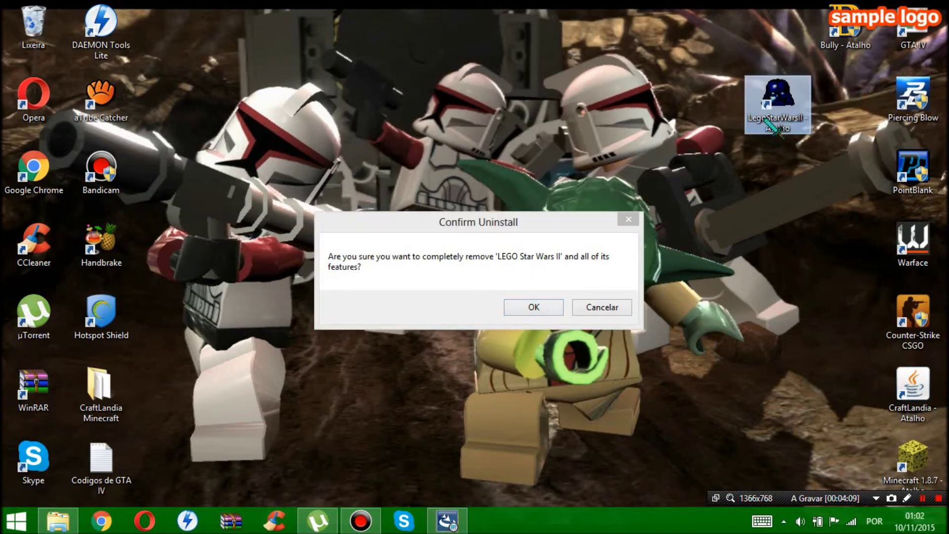
left_click(564, 265)
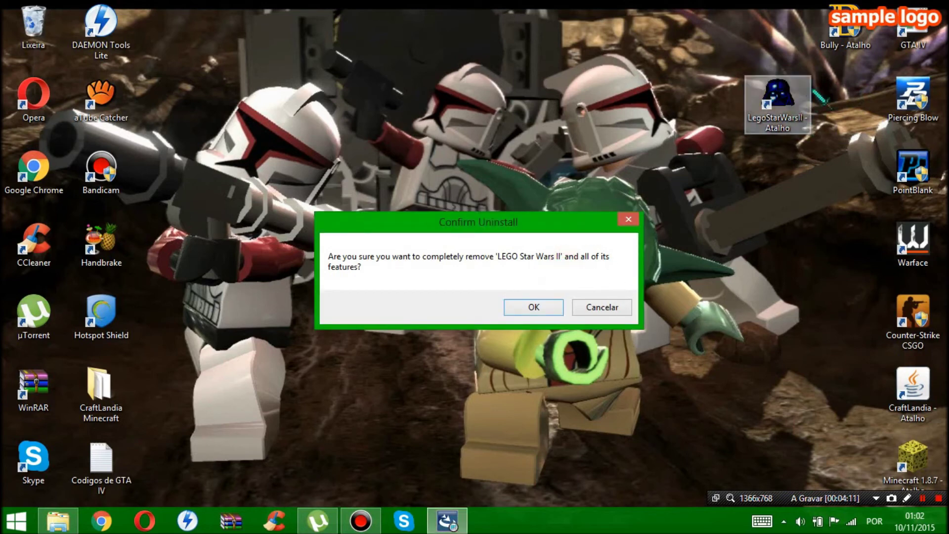
left_click_drag(761, 12, 781, 114)
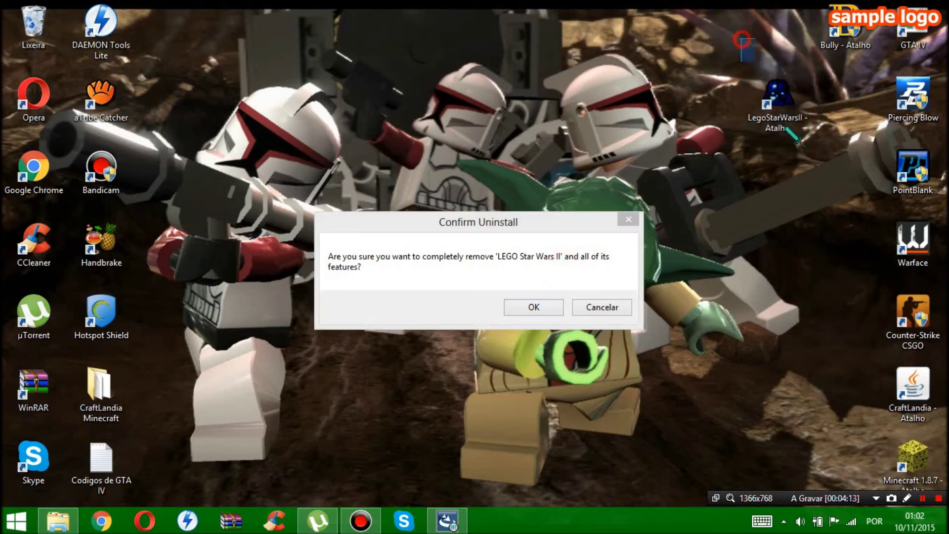
left_click_drag(775, 9, 778, 127)
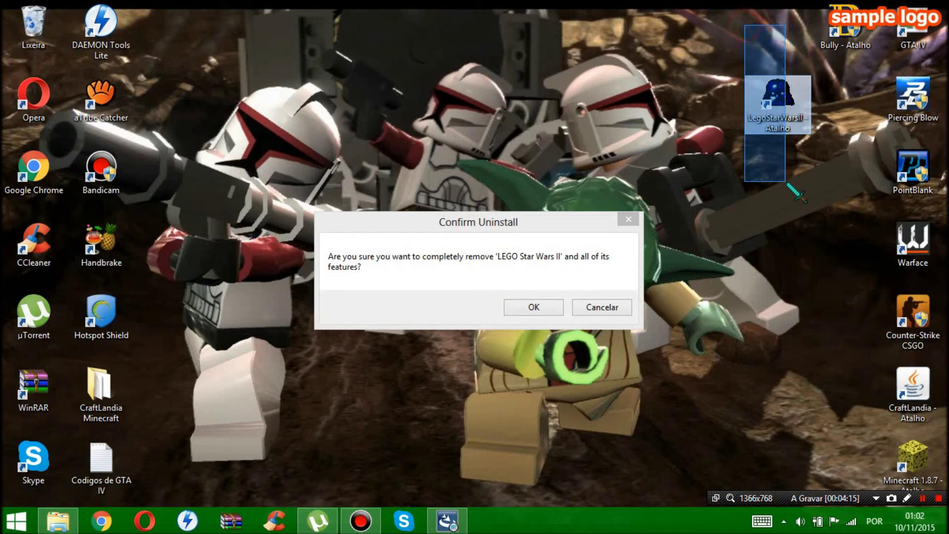
left_click_drag(679, 64, 835, 195)
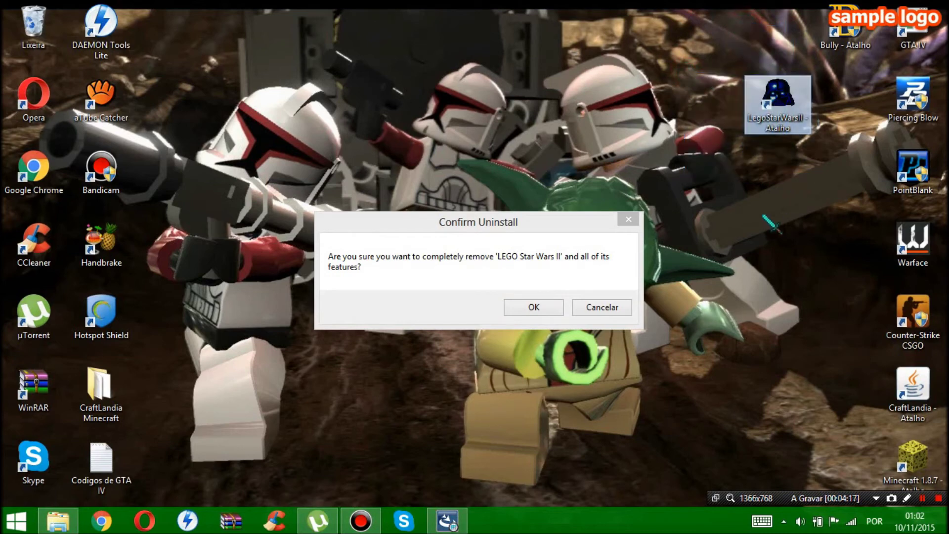
left_click(573, 266)
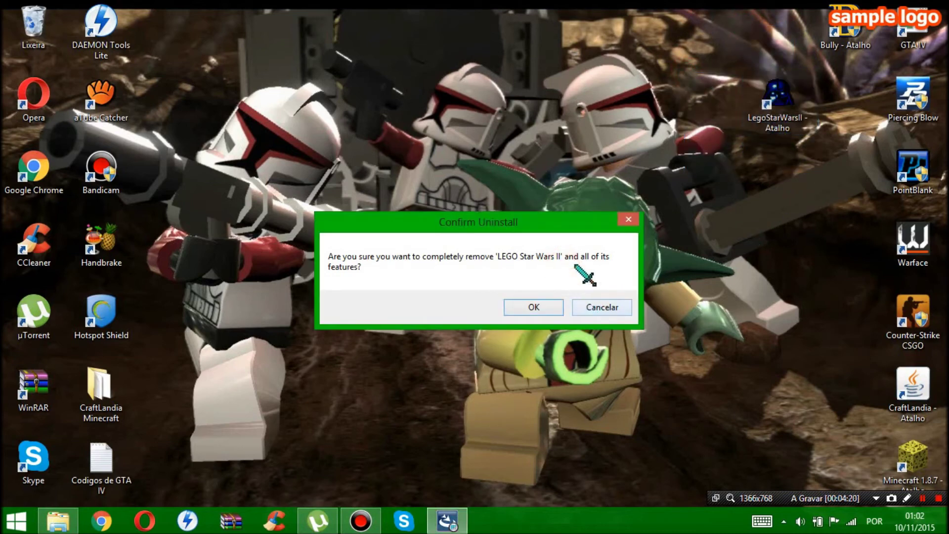
left_click_drag(720, 32, 815, 207)
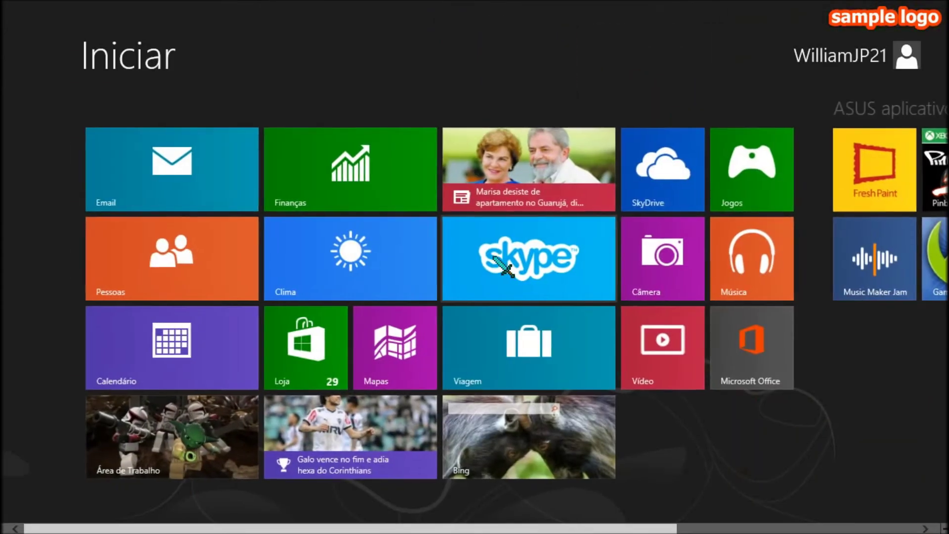
key("super")
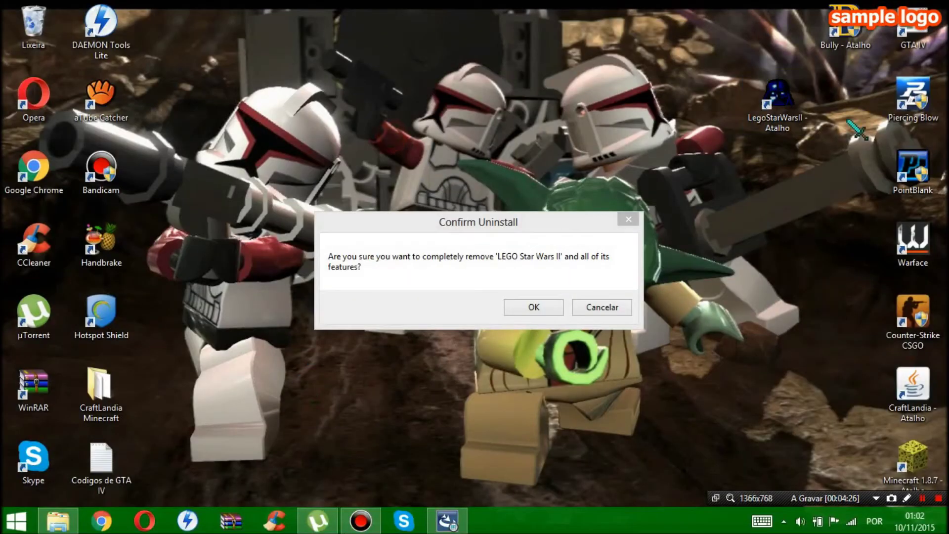
Try to completely remove LEGO Star Wars II with its setup program, dismiss the error, and finish the wizard.
left_click(534, 310)
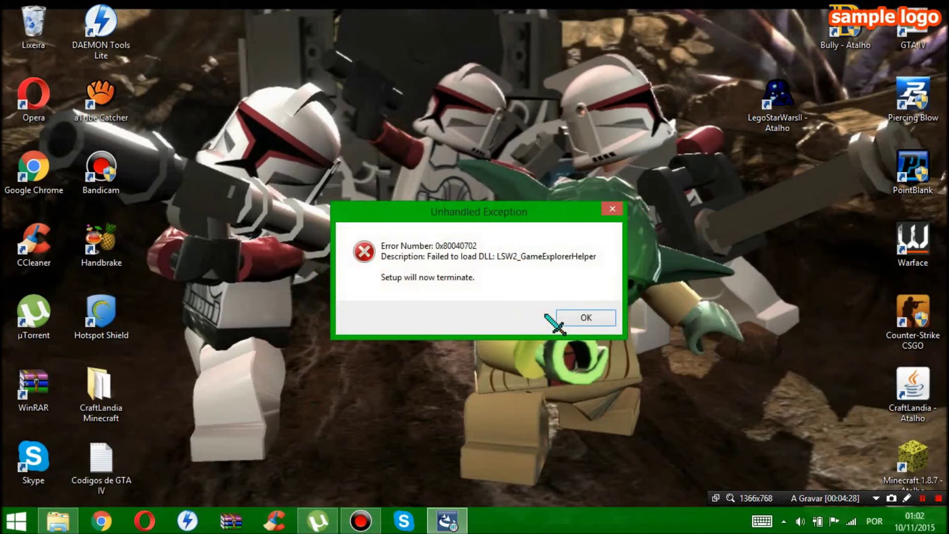
left_click(557, 317)
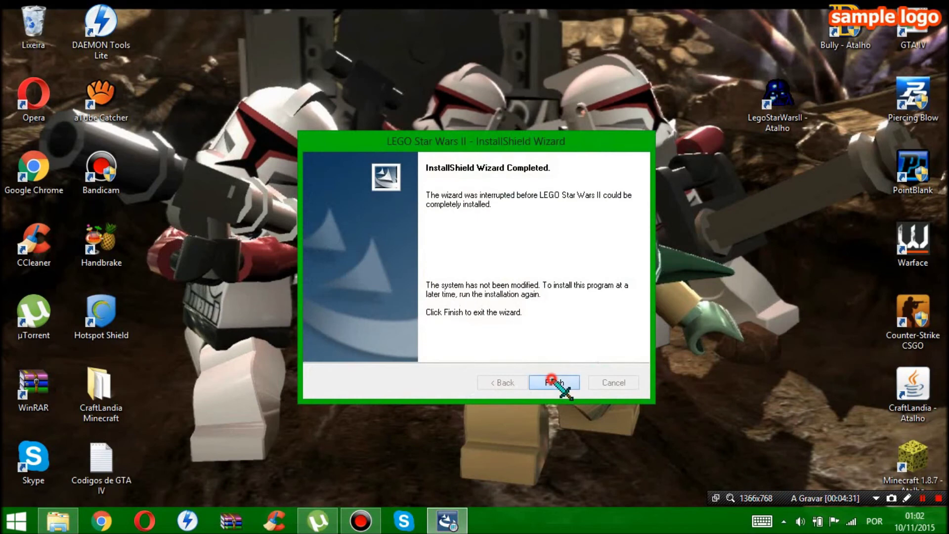
left_click(554, 382)
Move the LegoStarWarsII shortcut back under the Bully shortcut on the desktop.
left_click_drag(786, 119, 853, 121)
left_click_drag(766, 85, 460, 254)
left_click_drag(525, 132, 360, 381)
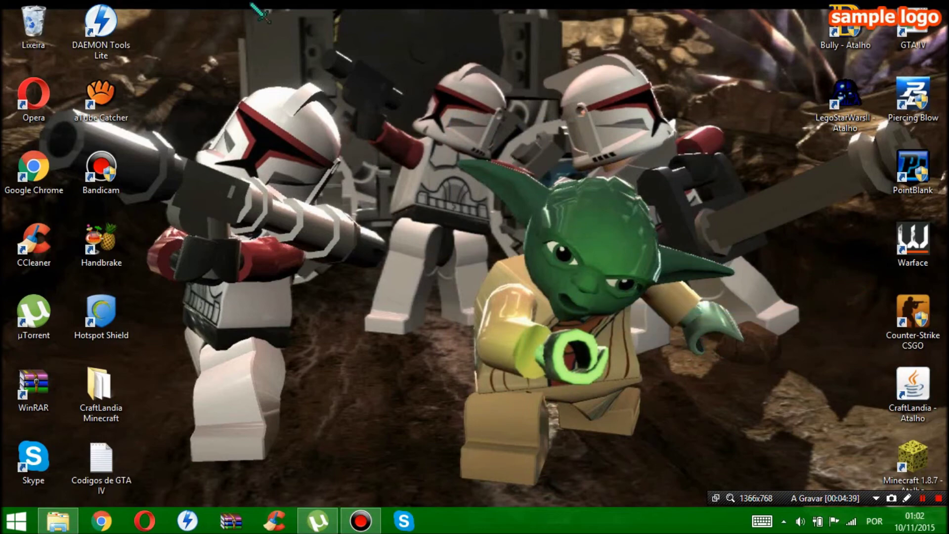
Try to run the setup application in the extracted SWTOT folder as administrator.
left_click(58, 520)
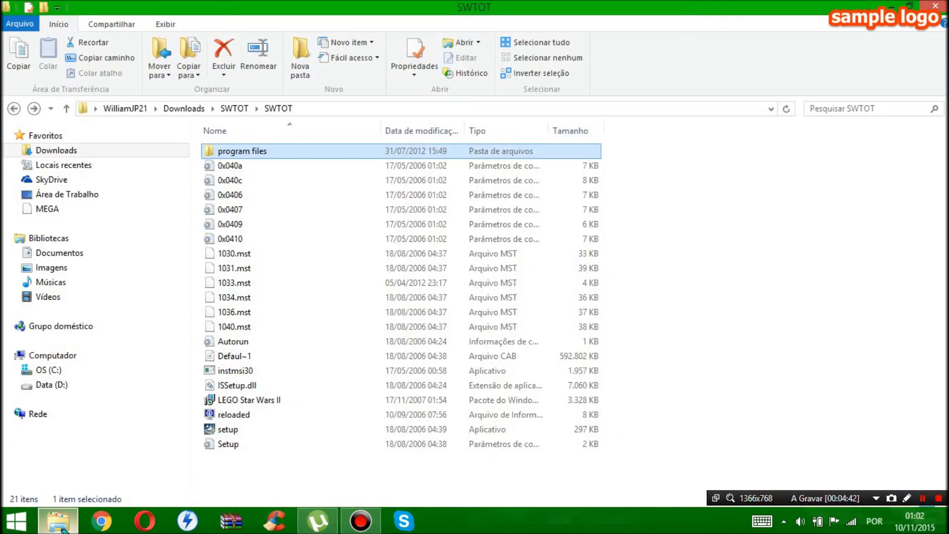
right_click(222, 429)
left_click(318, 158)
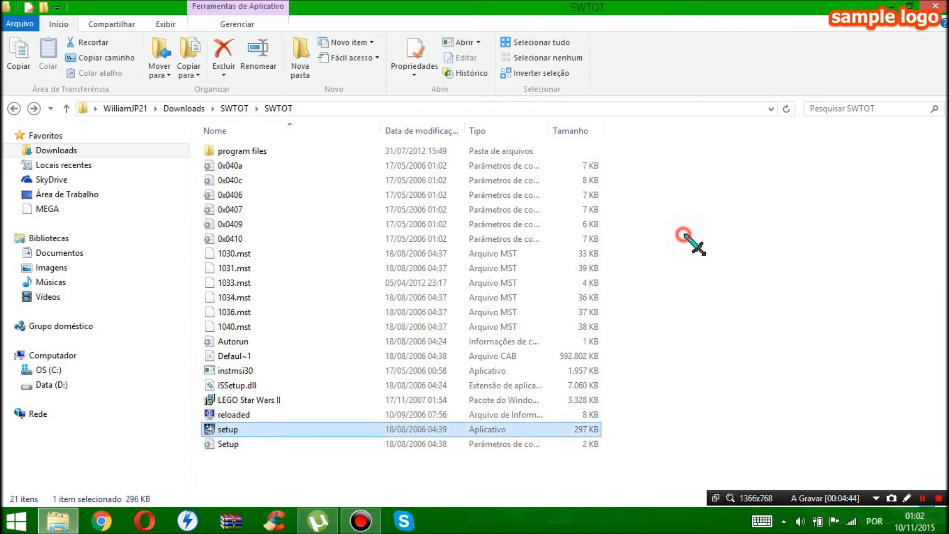
right_click(227, 428)
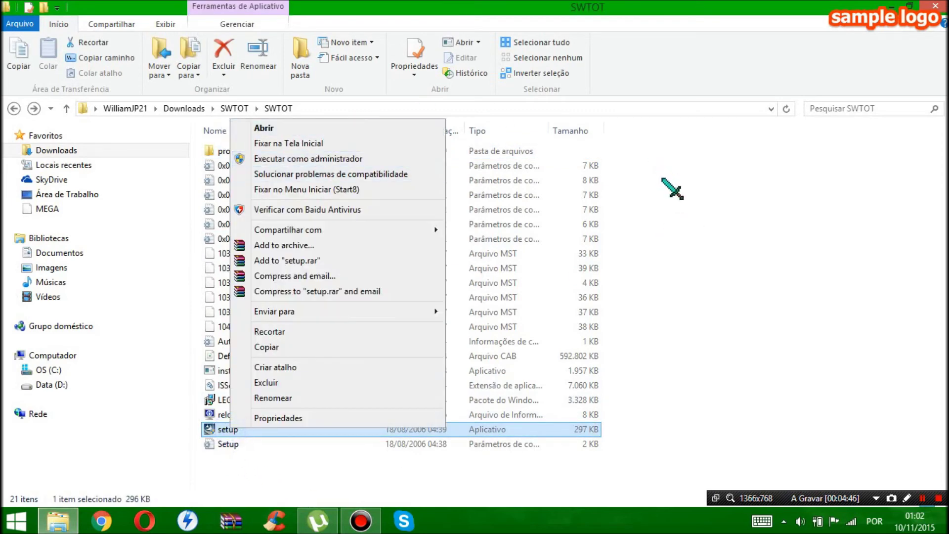
left_click(673, 186)
Look at the contents of program files > LucasArts > Lego Star Wars II in the extracted folder, then return to the desktop.
left_click(233, 149)
double_click(233, 149)
double_click(227, 150)
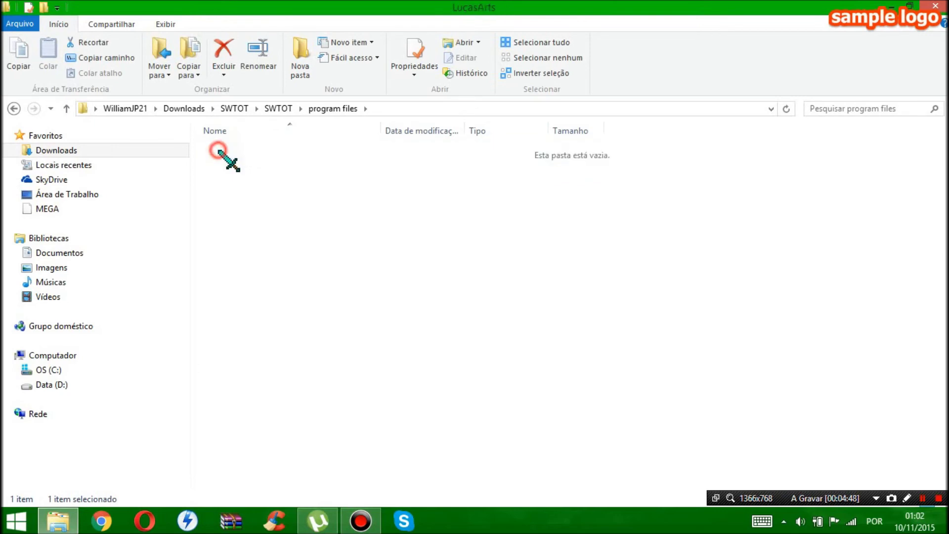
double_click(231, 151)
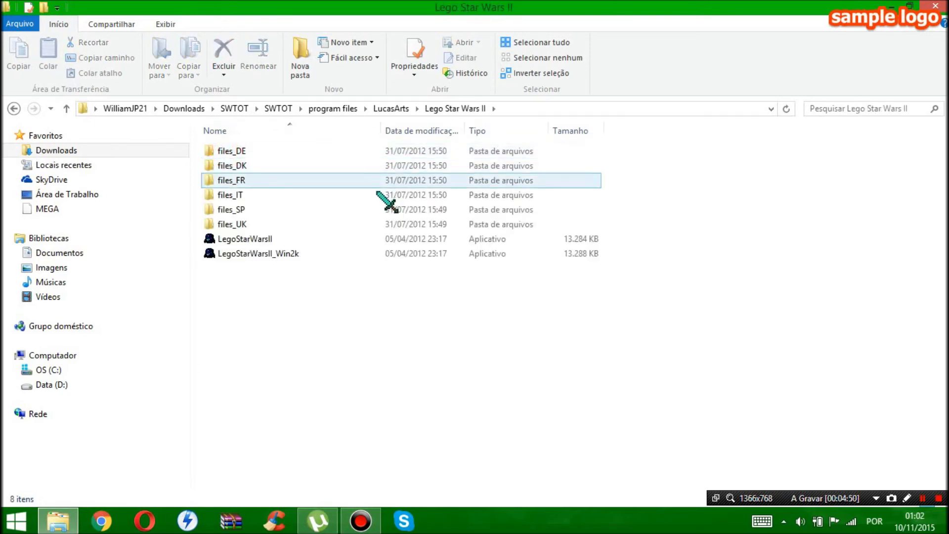
left_click(895, 6)
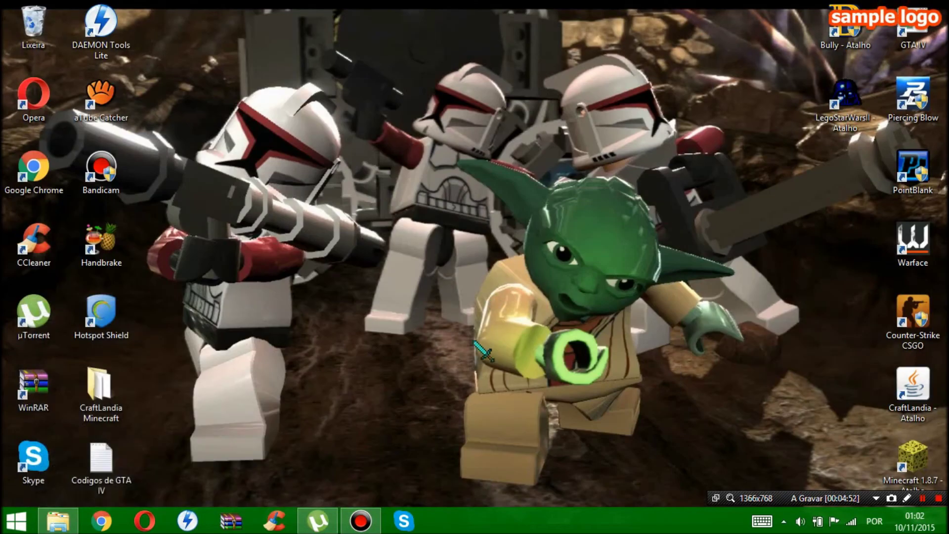
Open the Arquivos de Programas (x86) folder on the OS (C:) drive.
left_click(57, 520)
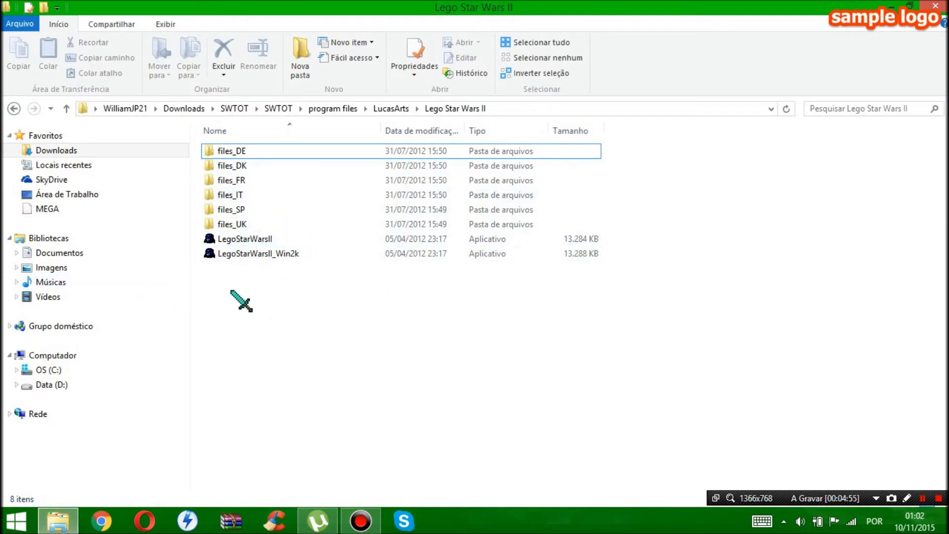
left_click(47, 372)
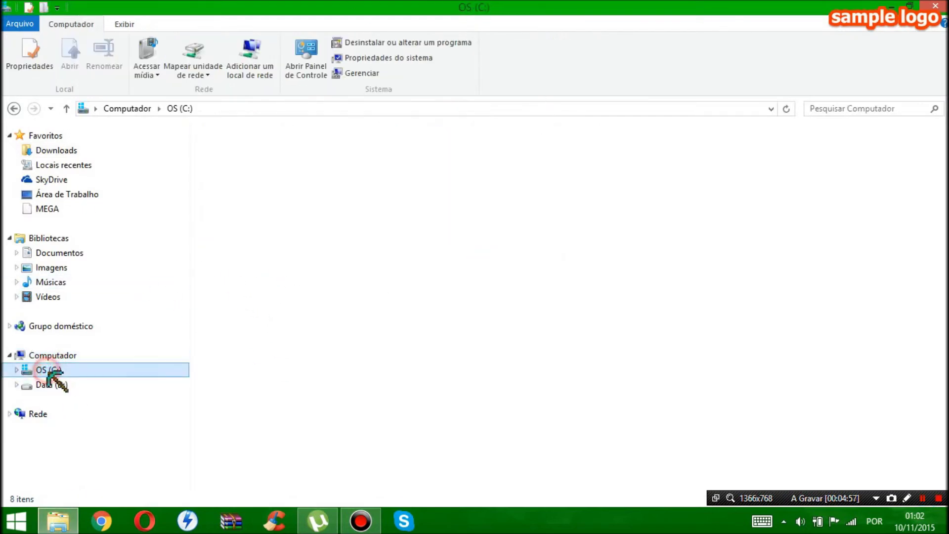
left_click(67, 366)
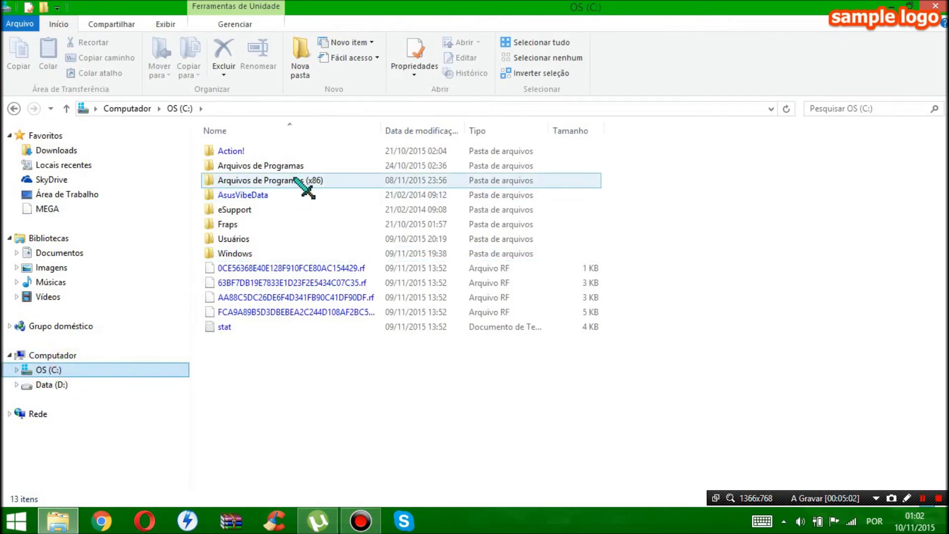
double_click(295, 179)
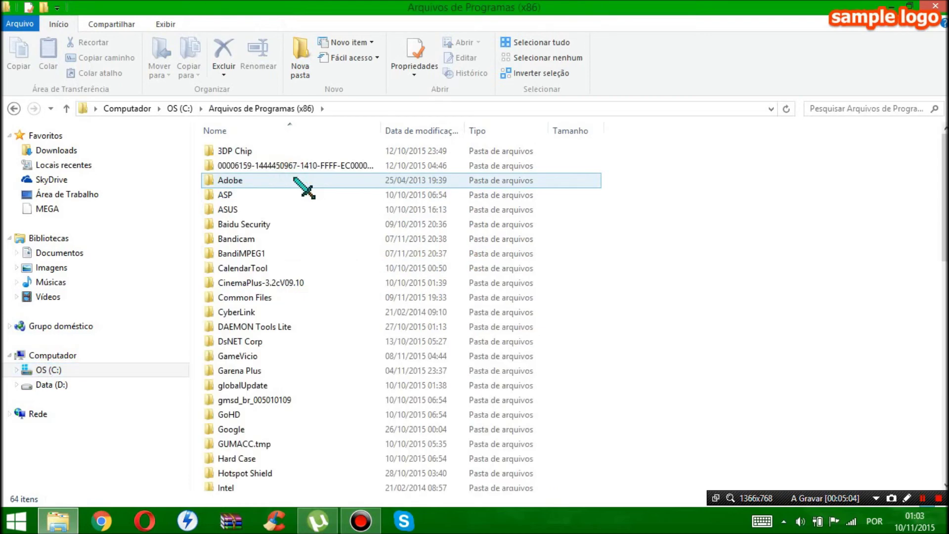
Find the installed Lego Star Wars II folder among the program folders and open its Lego Star Wars II subfolder.
scroll(296, 270, "down", 4)
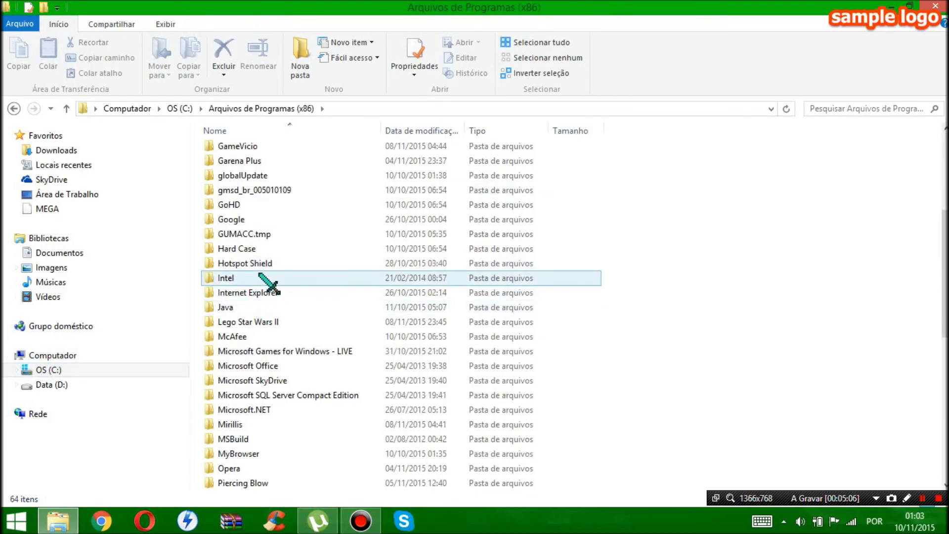
scroll(272, 435, "down", 1)
scroll(264, 456, "down", 5)
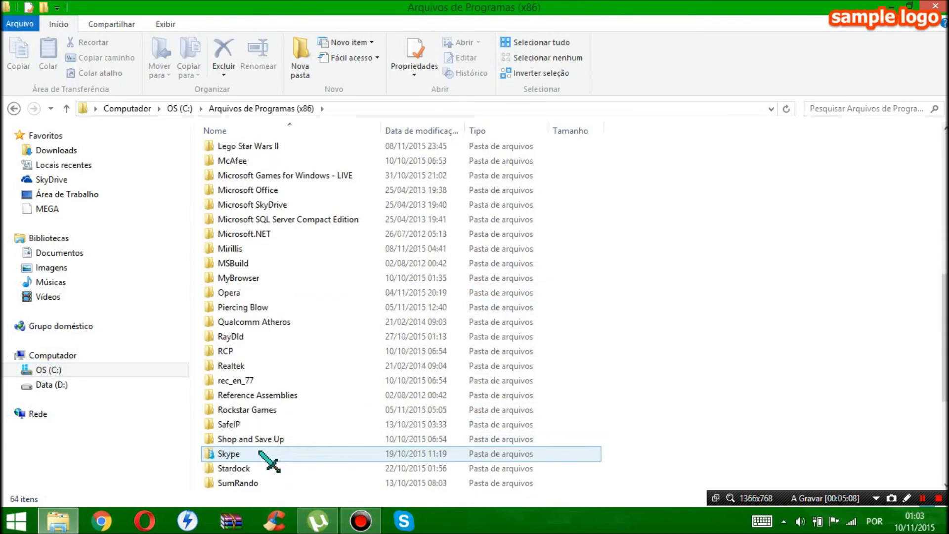
scroll(257, 452, "down", 1)
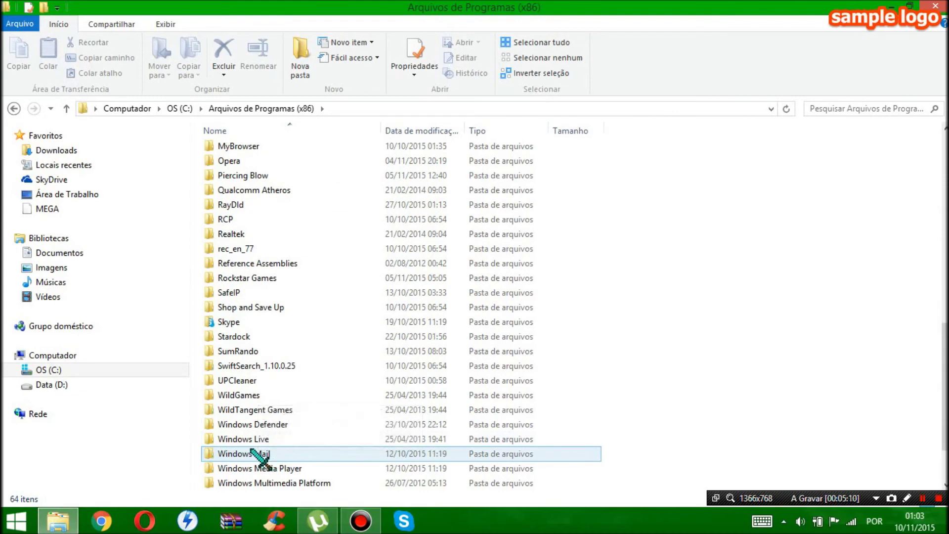
scroll(252, 445, "up", 2)
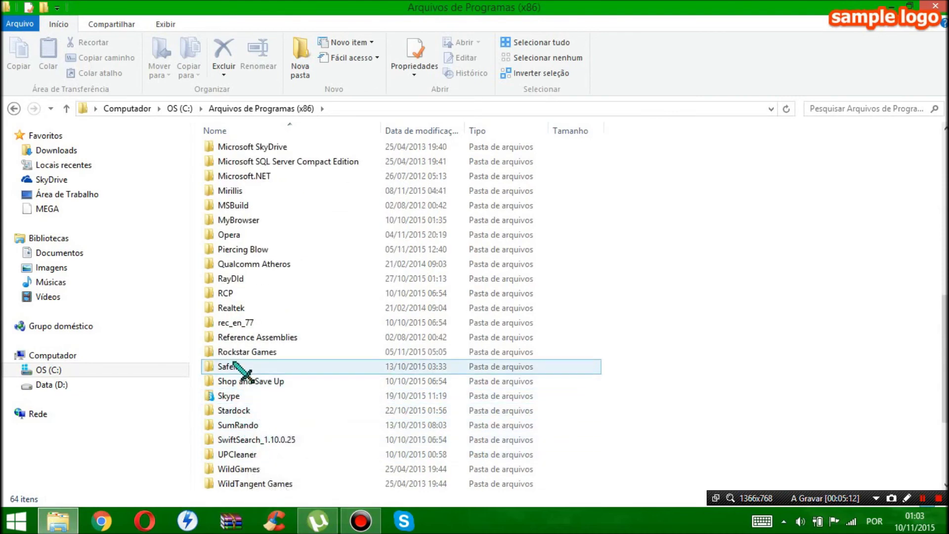
scroll(237, 371, "up", 1)
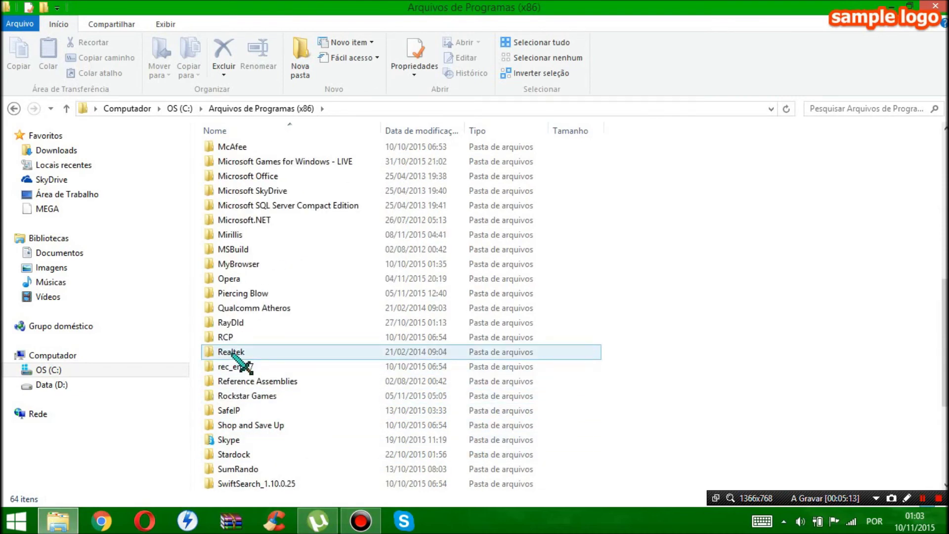
scroll(237, 365, "down", 1)
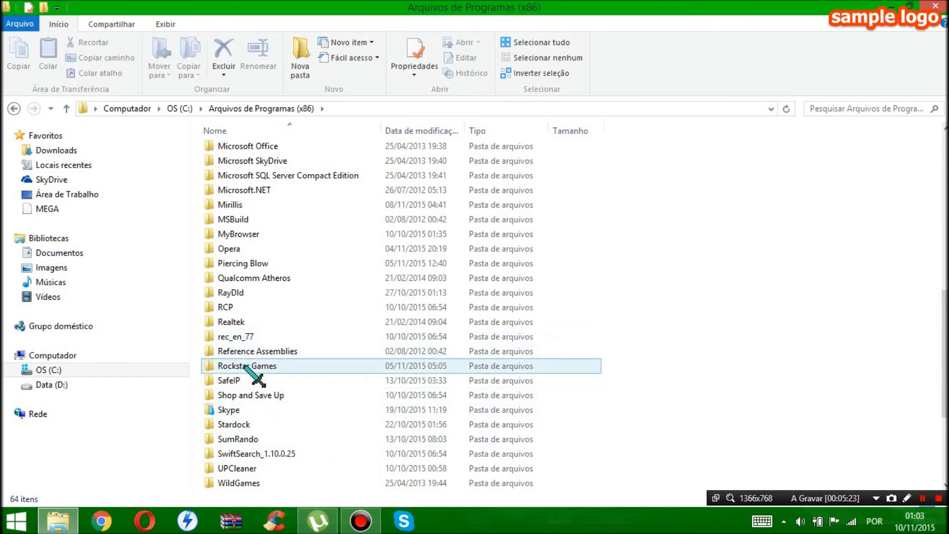
scroll(253, 372, "up", 2)
scroll(245, 280, "up", 4)
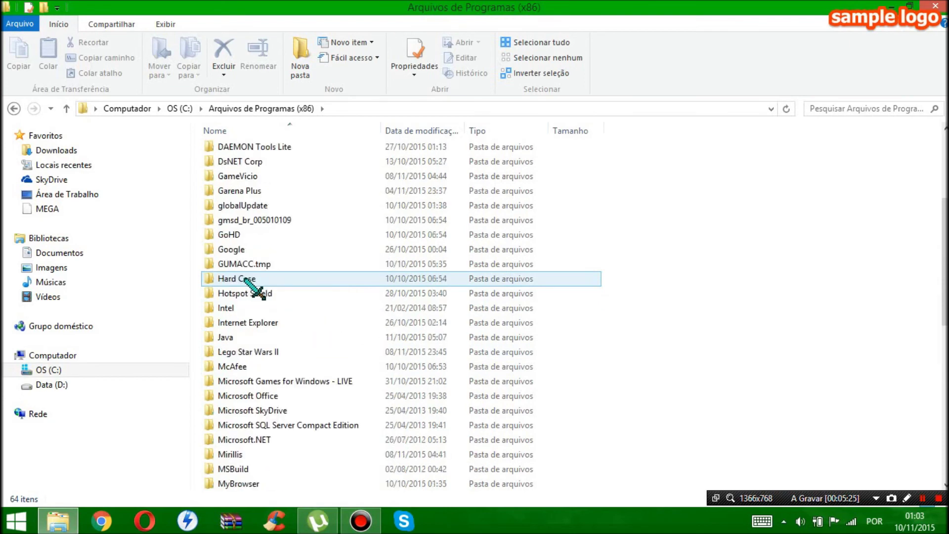
double_click(239, 352)
double_click(227, 153)
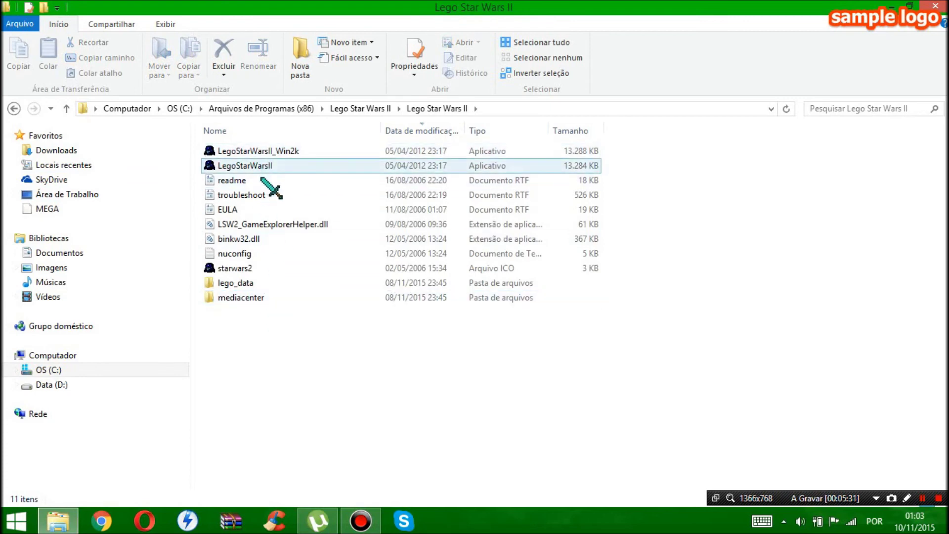
Create a desktop shortcut for the LegoStarWarsII application and show the desktop.
left_click(259, 168)
right_click(259, 168)
mouse_move(370, 359)
left_click(613, 360)
key("super+d")
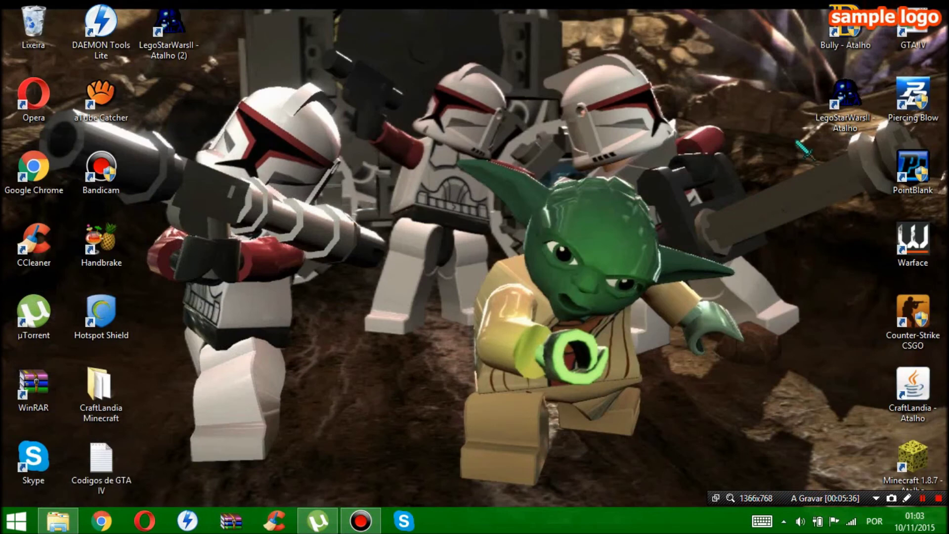
Delete the duplicate LegoStarWarsII - Atalho (2) shortcut from the desktop and empty the Lixeira.
left_click_drag(169, 31, 372, 242)
left_click_drag(435, 127, 294, 312)
left_click_drag(372, 241, 31, 26)
right_click(15, 29)
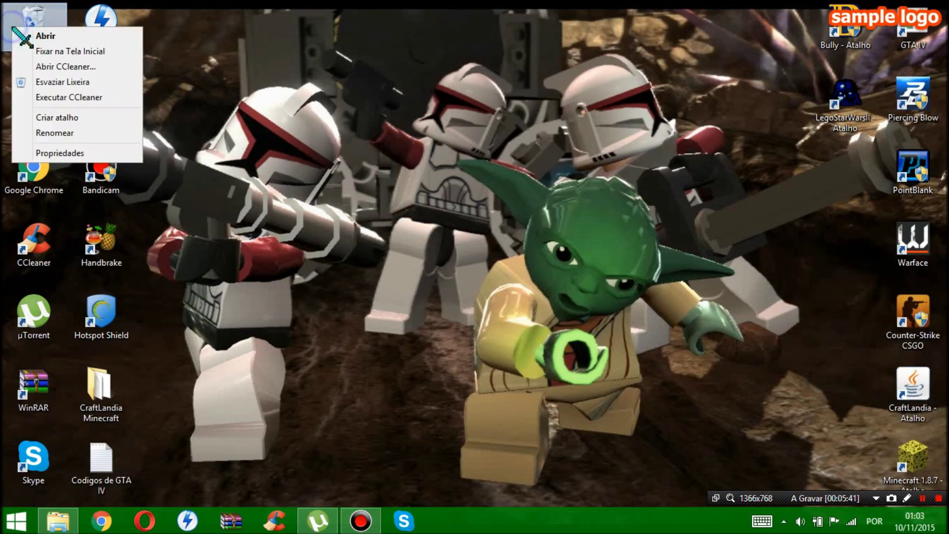
left_click(62, 82)
left_click(531, 271)
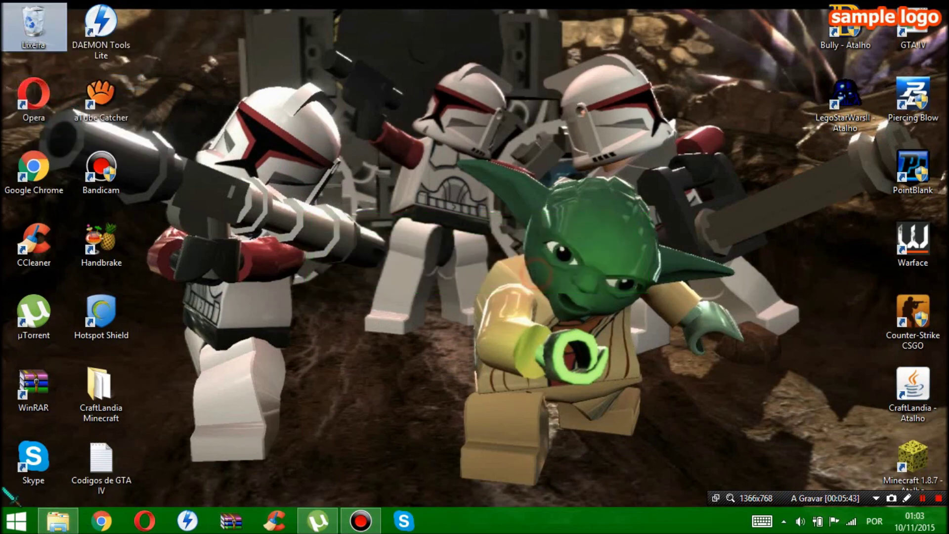
Open the inner SWTOT folder of the extracted game in Downloads.
left_click(58, 520)
left_click(59, 150)
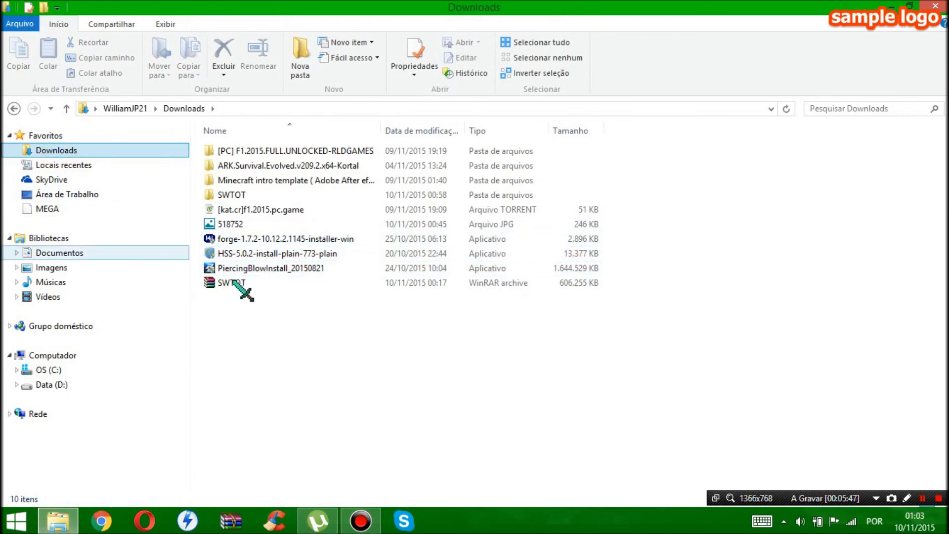
double_click(250, 195)
left_click(251, 148)
double_click(250, 148)
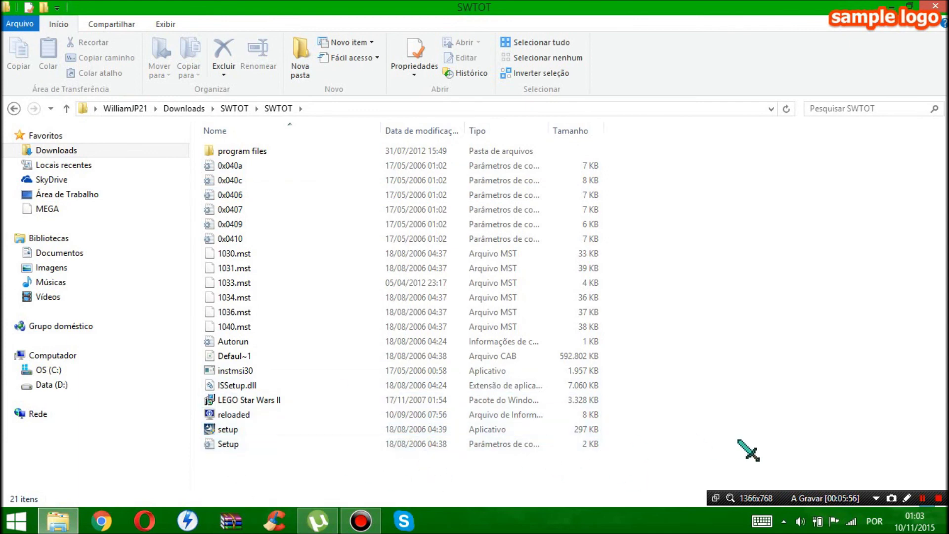
left_click_drag(716, 384, 682, 426)
left_click(741, 405)
left_click(892, 6)
left_click(58, 520)
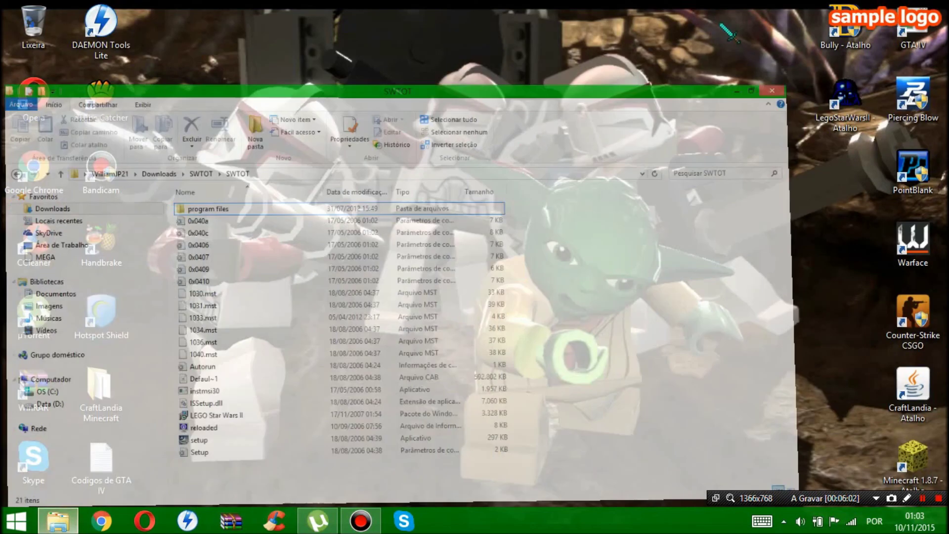
left_click(892, 6)
Move the LegoStarWarsII shortcut to the middle of the desktop and back under the Bully shortcut.
left_click_drag(749, 60, 871, 196)
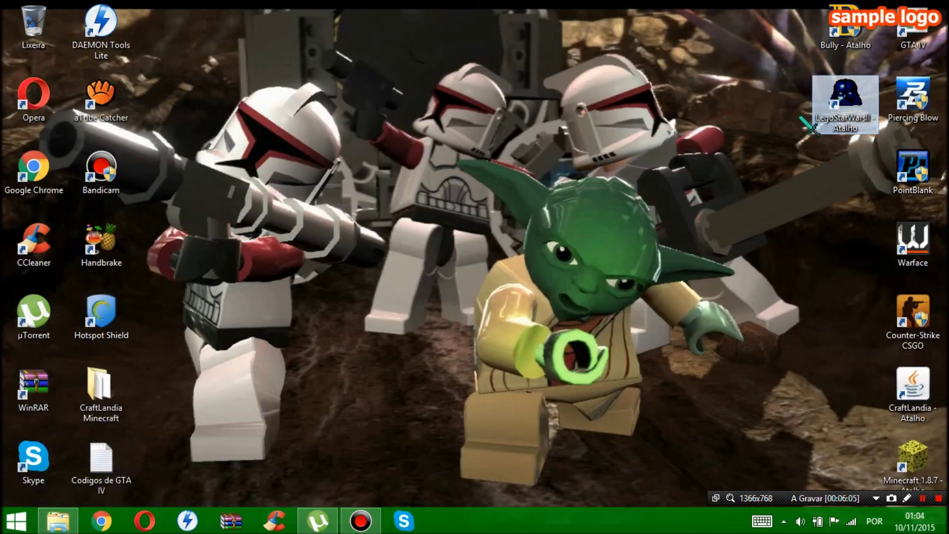
left_click_drag(846, 98, 486, 208)
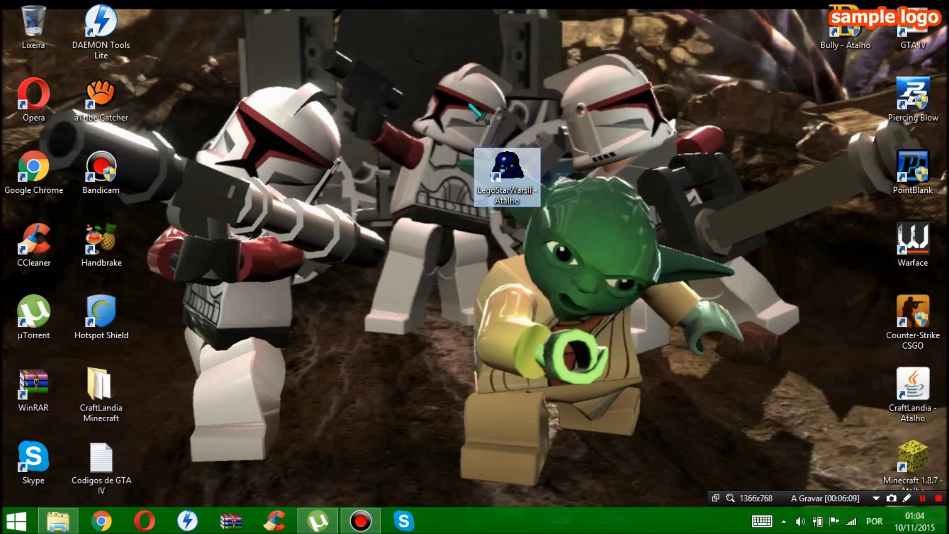
left_click_drag(496, 149, 430, 78)
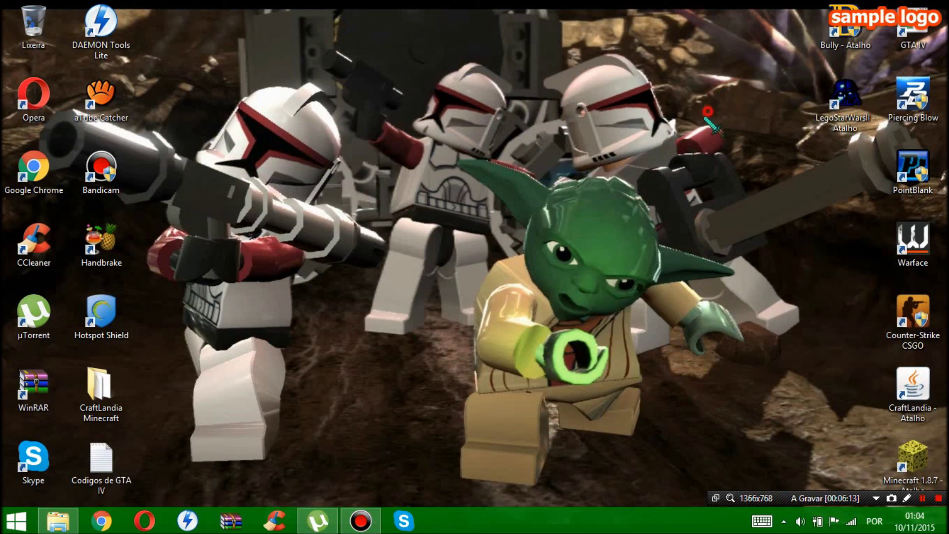
left_click(58, 520)
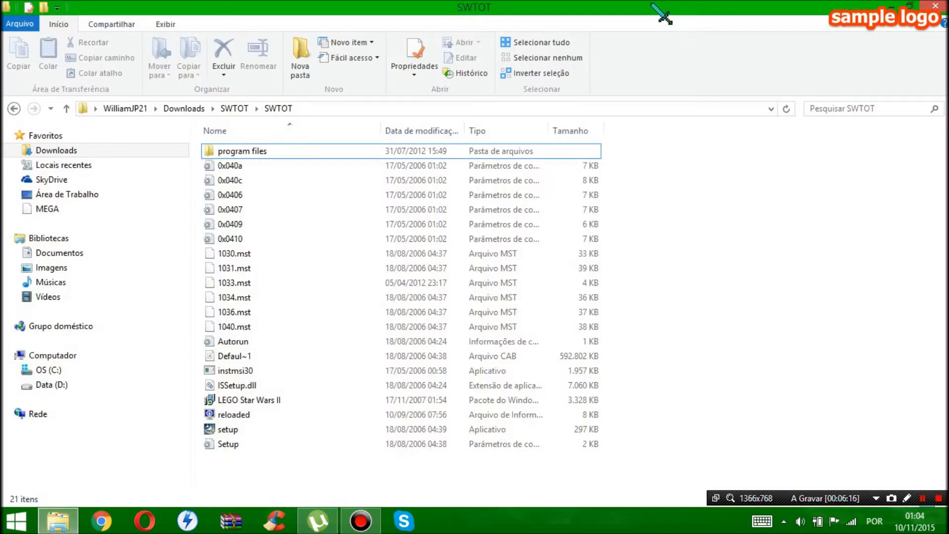
key("super+d")
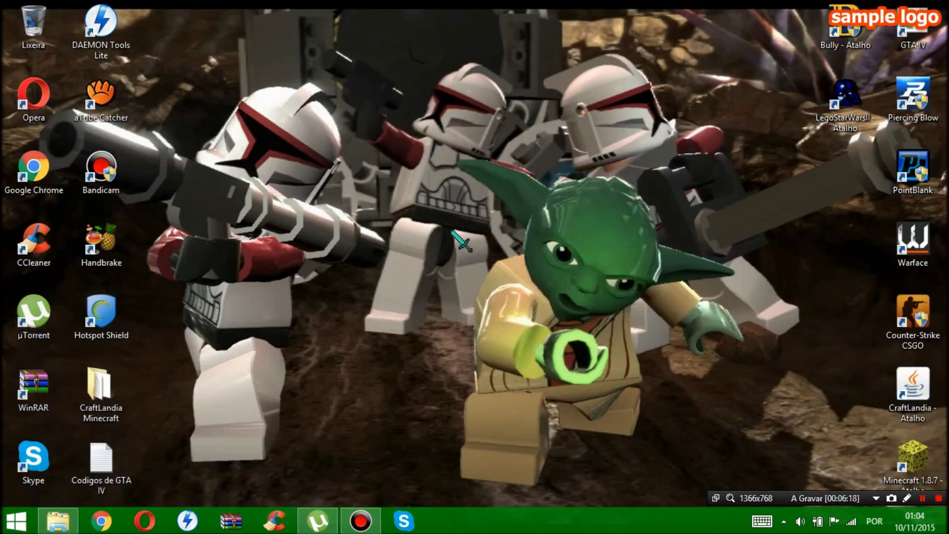